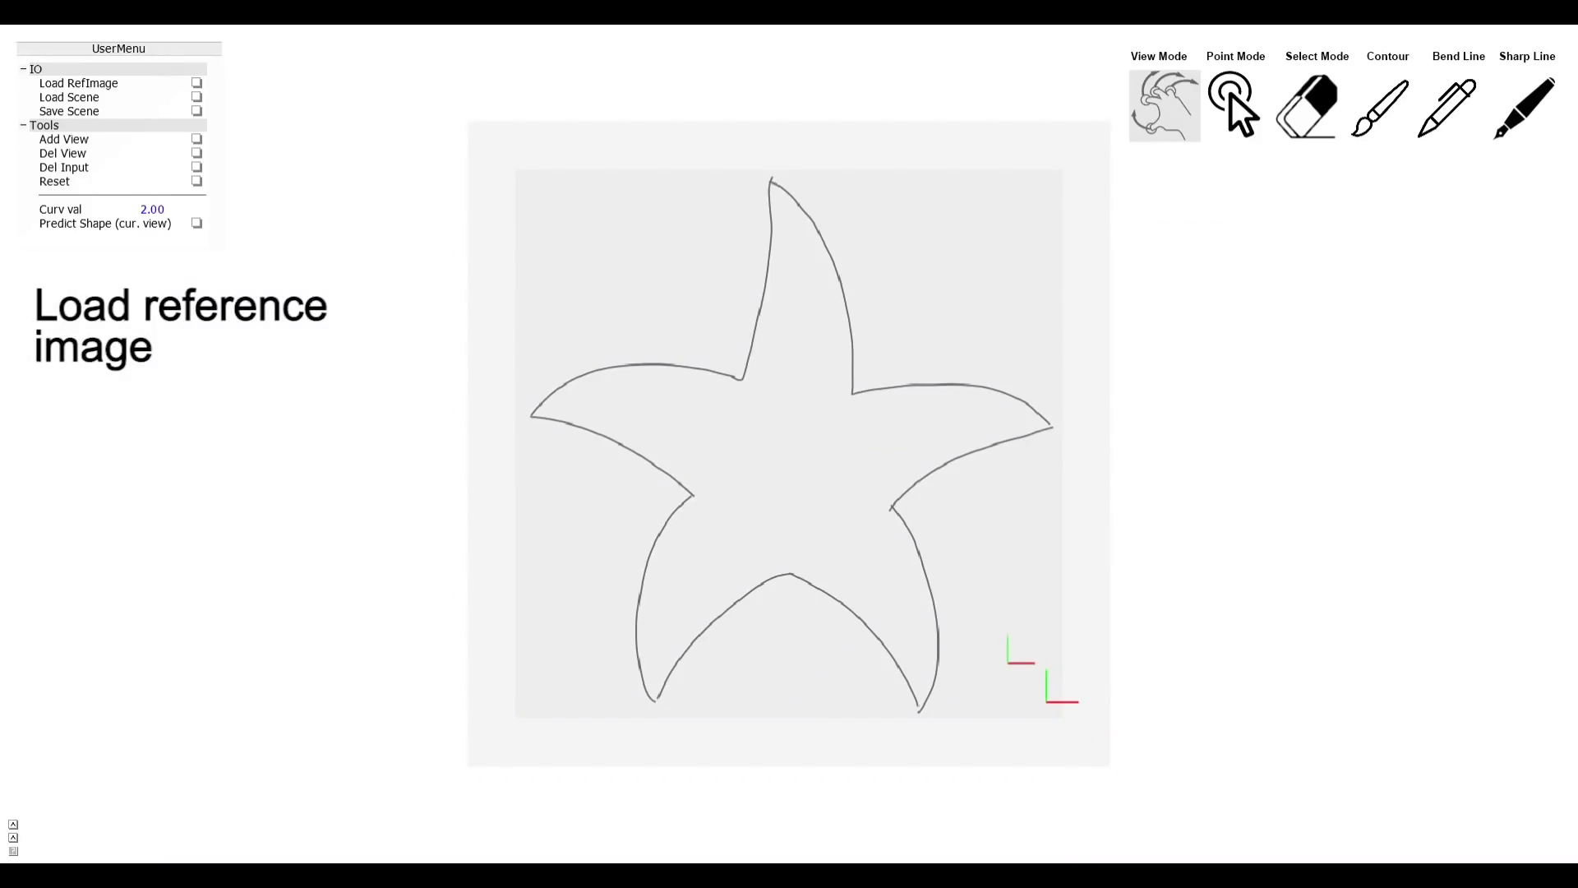
Trace the starfish reference image with Contour strokes around all five arms until the outline is closed
scroll(789, 444, up, 3)
click(1379, 106)
mouse_move(454, 411)
mouse_down()
mouse_move(578, 345)
mouse_move(728, 360)
mouse_move(757, 258)
mouse_move(765, 107)
mouse_move(818, 151)
mouse_move(869, 267)
mouse_move(876, 361)
mouse_up()
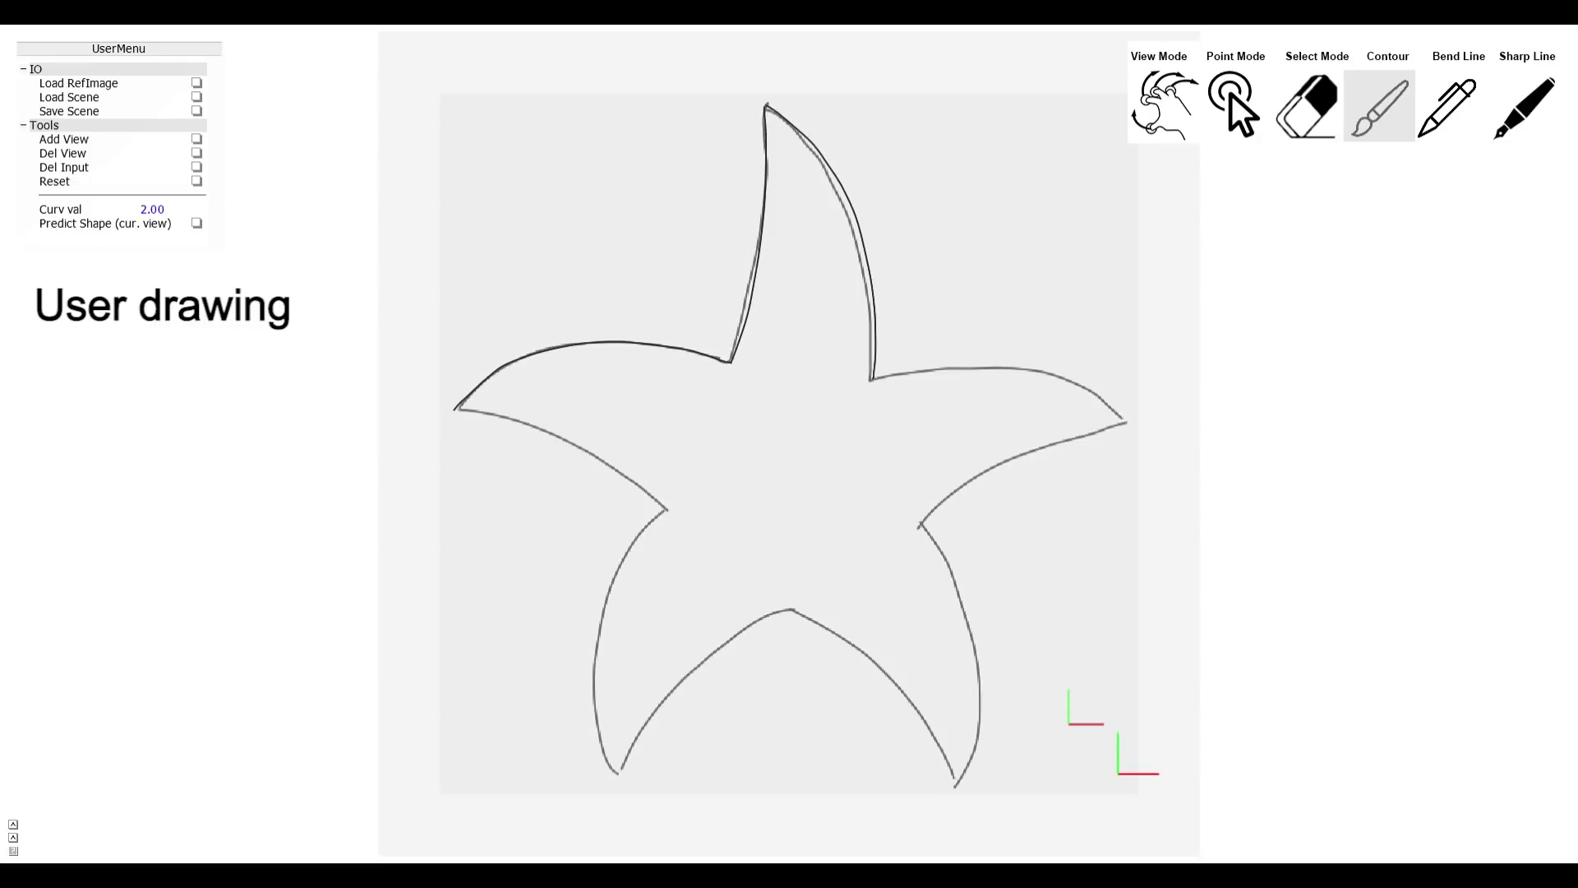
mouse_move(873, 378)
mouse_down()
mouse_move(957, 366)
mouse_move(1087, 384)
mouse_move(1126, 423)
mouse_up()
mouse_move(918, 524)
mouse_down()
mouse_move(1004, 462)
mouse_move(1116, 422)
mouse_up()
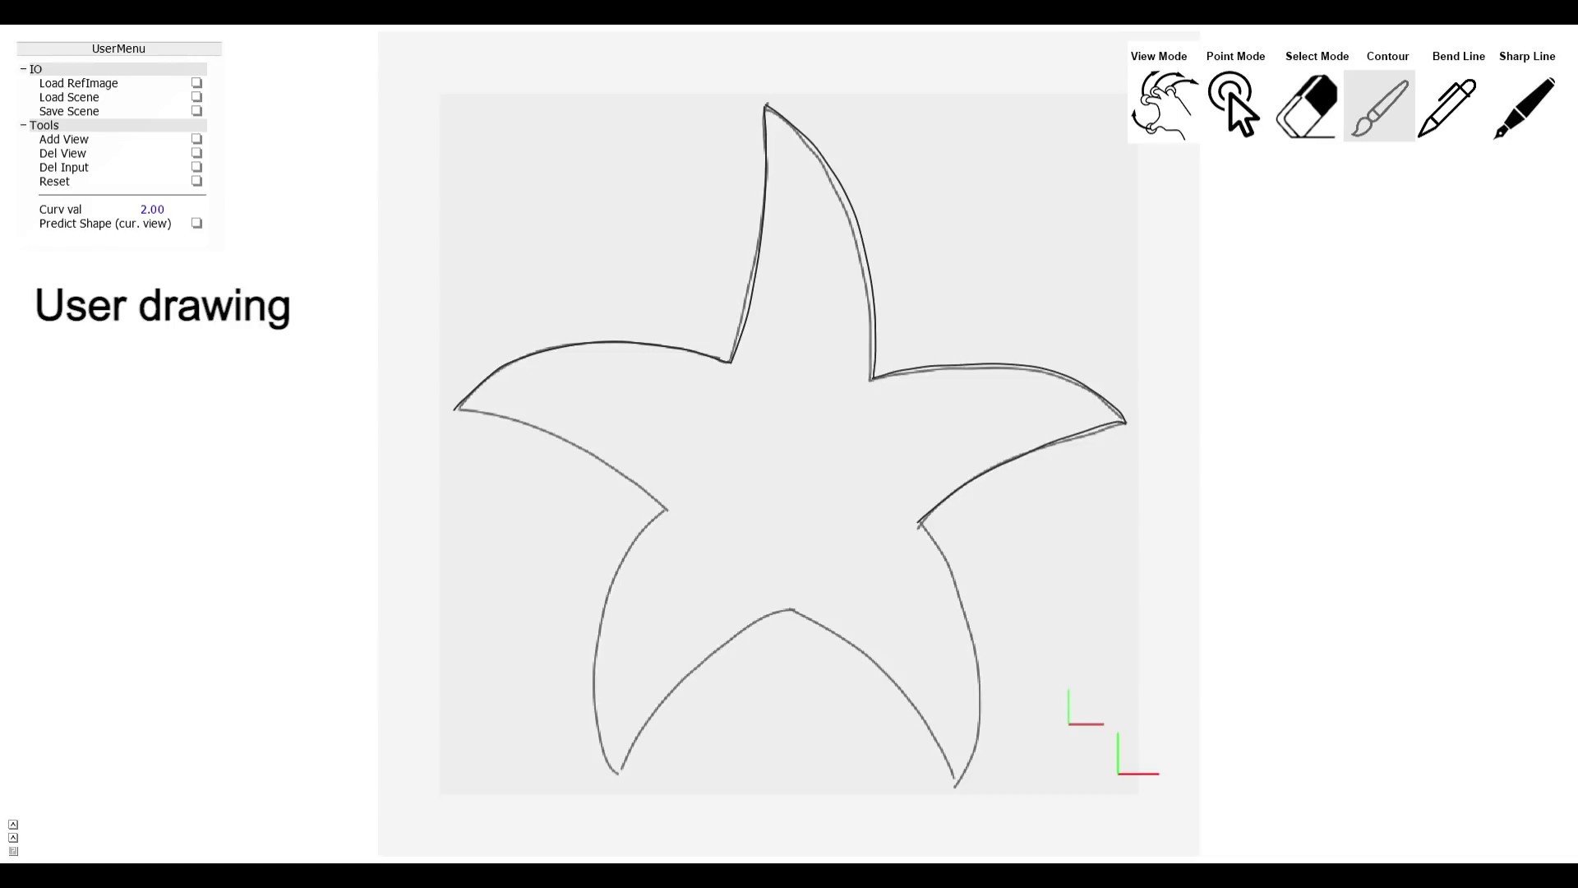
mouse_move(919, 523)
mouse_down()
mouse_move(958, 582)
mouse_move(977, 753)
mouse_up()
mouse_move(791, 610)
mouse_down()
mouse_move(888, 679)
mouse_move(952, 767)
mouse_up()
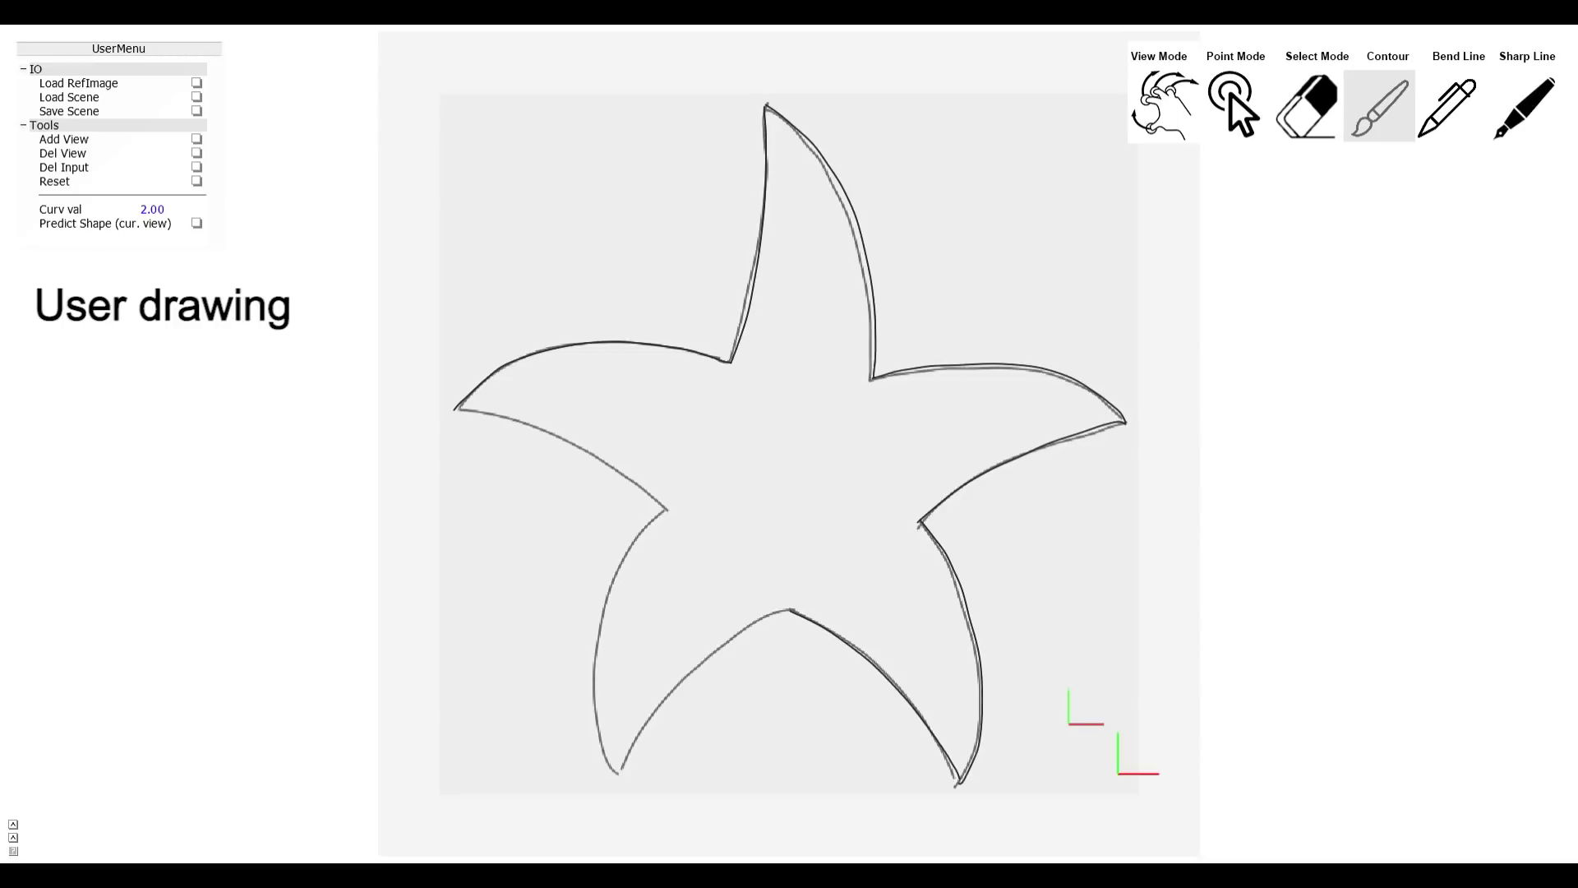
mouse_move(773, 614)
mouse_down()
mouse_move(708, 655)
mouse_move(622, 771)
mouse_up()
mouse_move(457, 410)
mouse_down()
mouse_move(666, 510)
mouse_move(630, 547)
mouse_move(594, 688)
mouse_move(621, 771)
mouse_up()
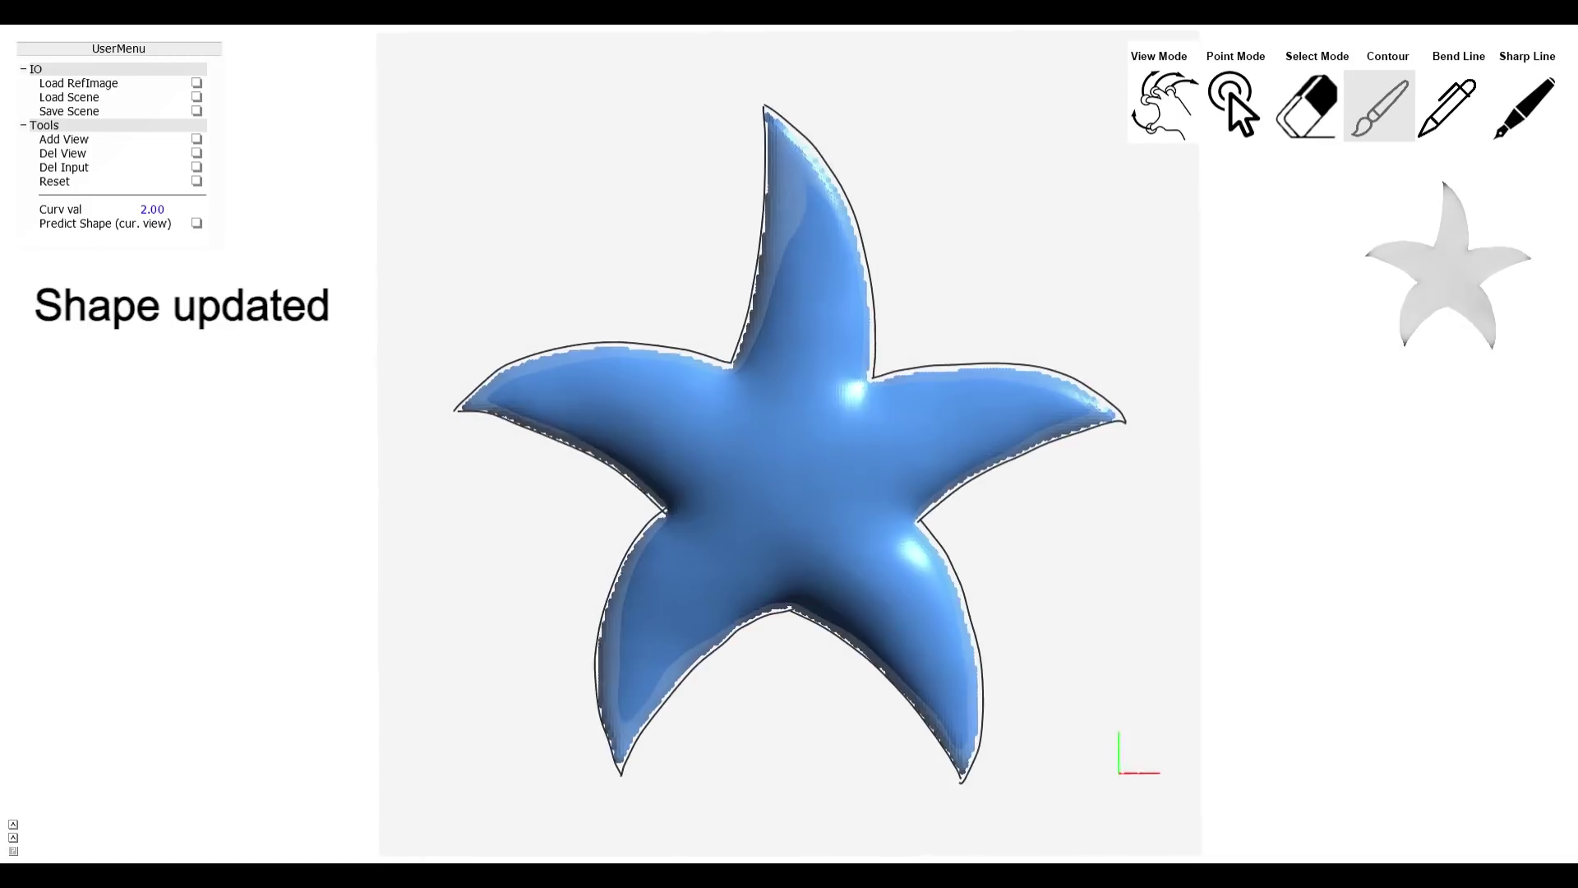
Draw Bend Line strokes across the base of the starfish's upper arm and doubled curves from both its corners towards the body centre
middle_drag(789, 444, 887, 419)
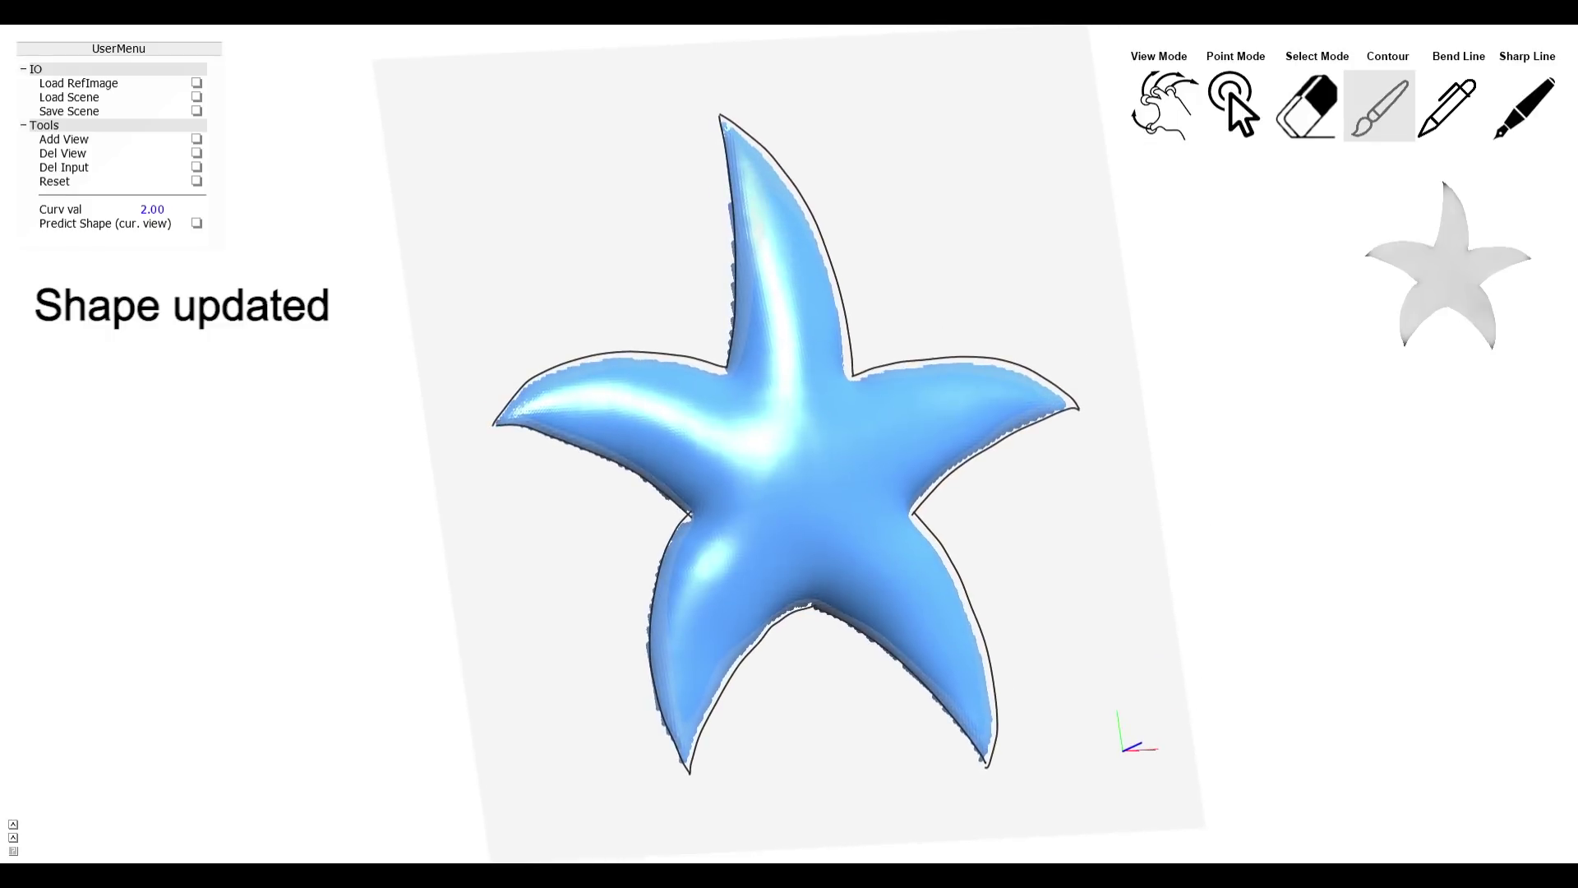
click(1451, 106)
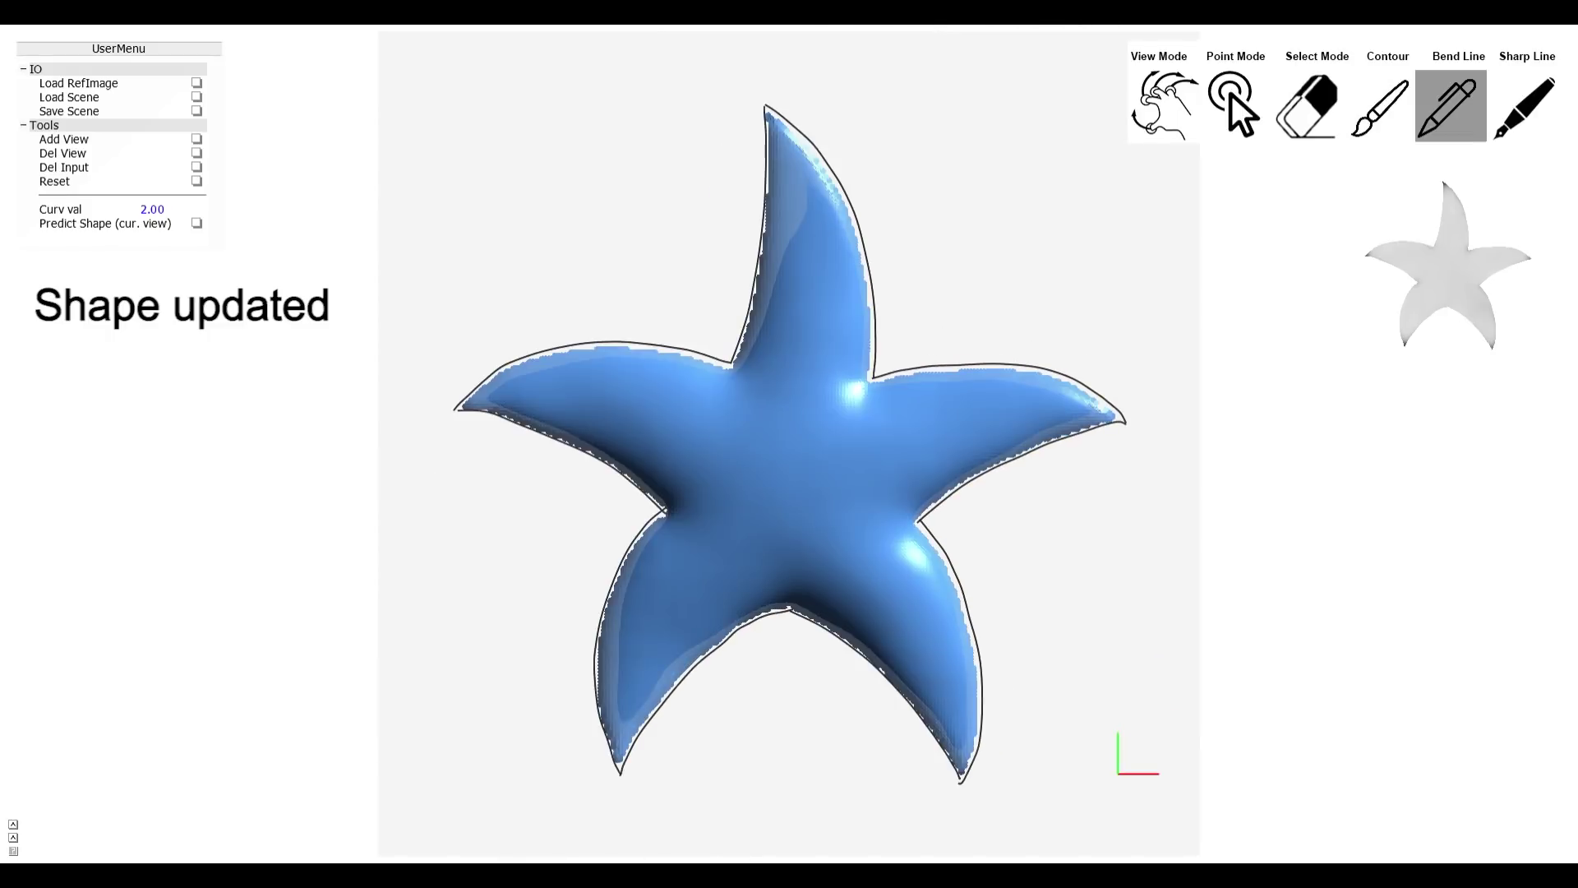
mouse_move(733, 360)
mouse_down()
mouse_move(808, 382)
mouse_move(861, 374)
mouse_up()
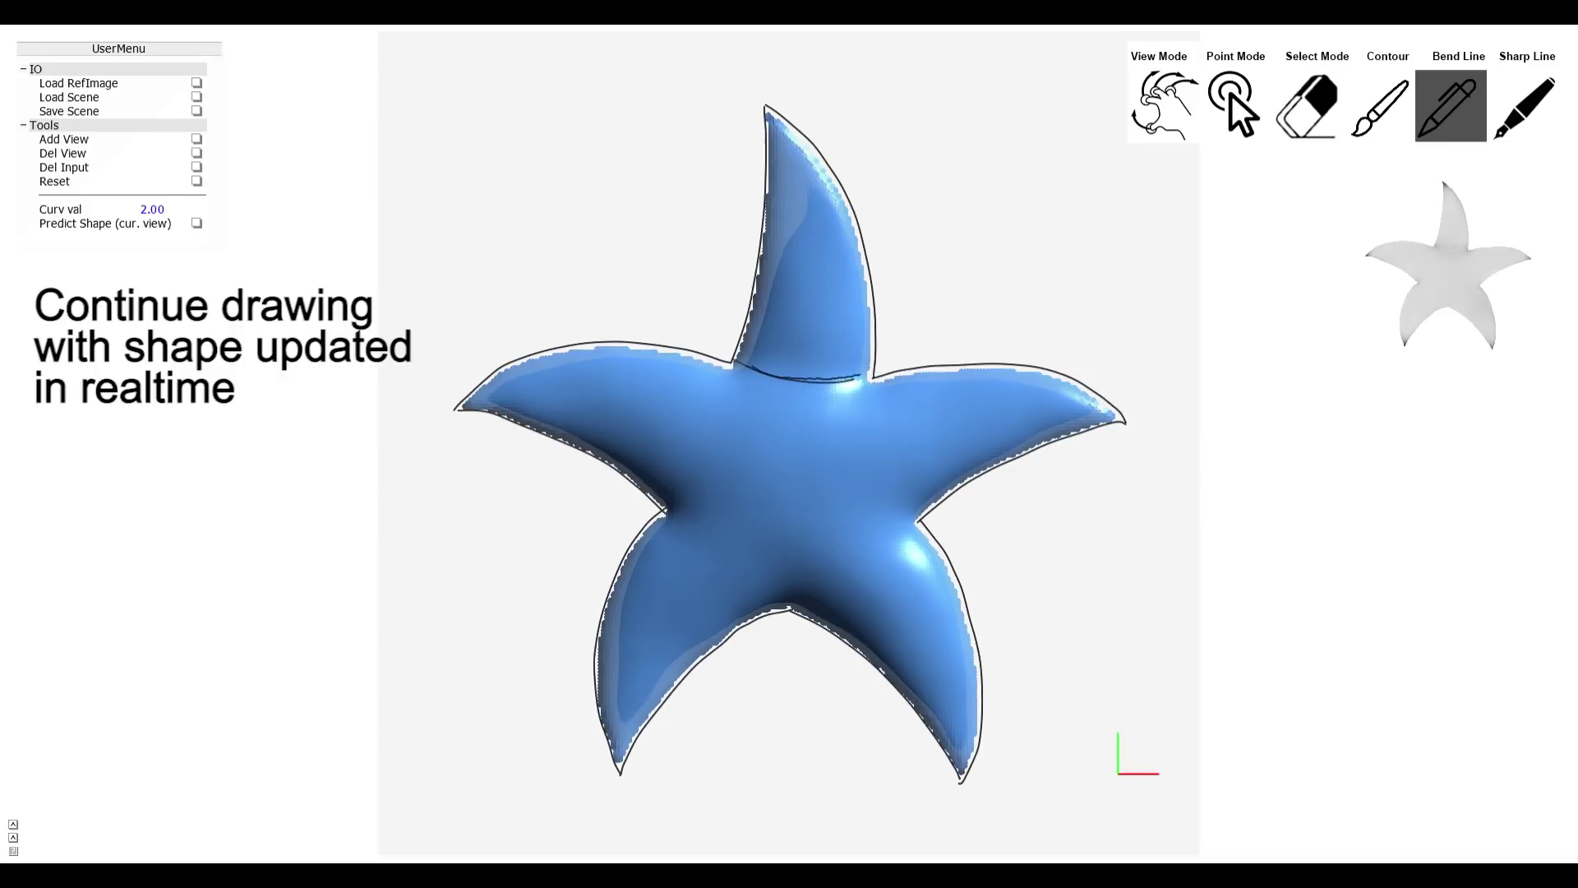
drag(733, 367, 768, 468)
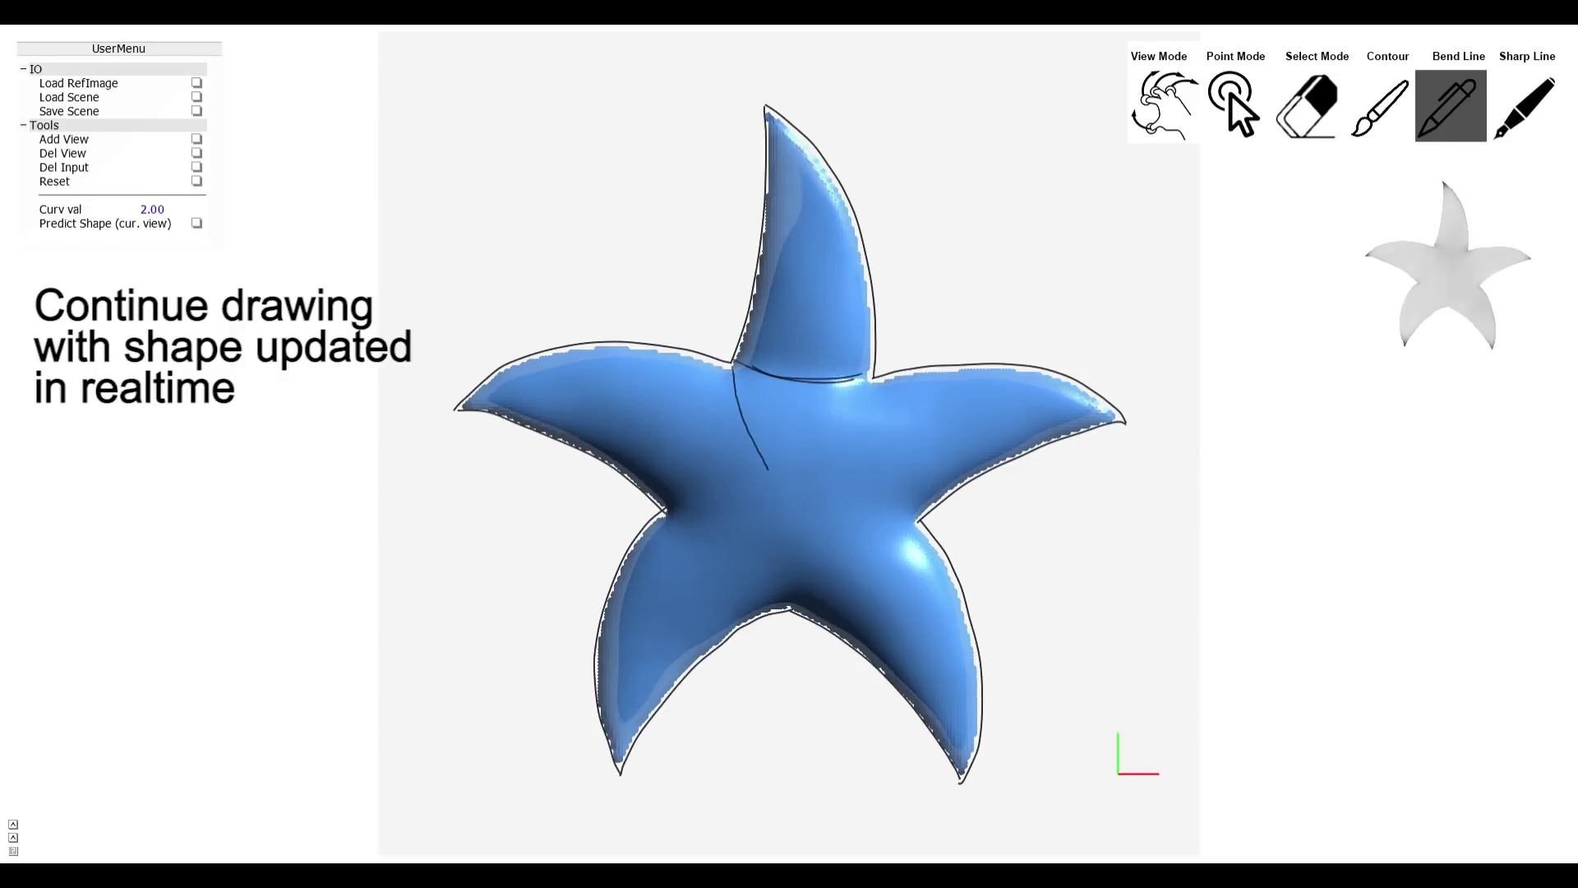
drag(873, 384, 832, 468)
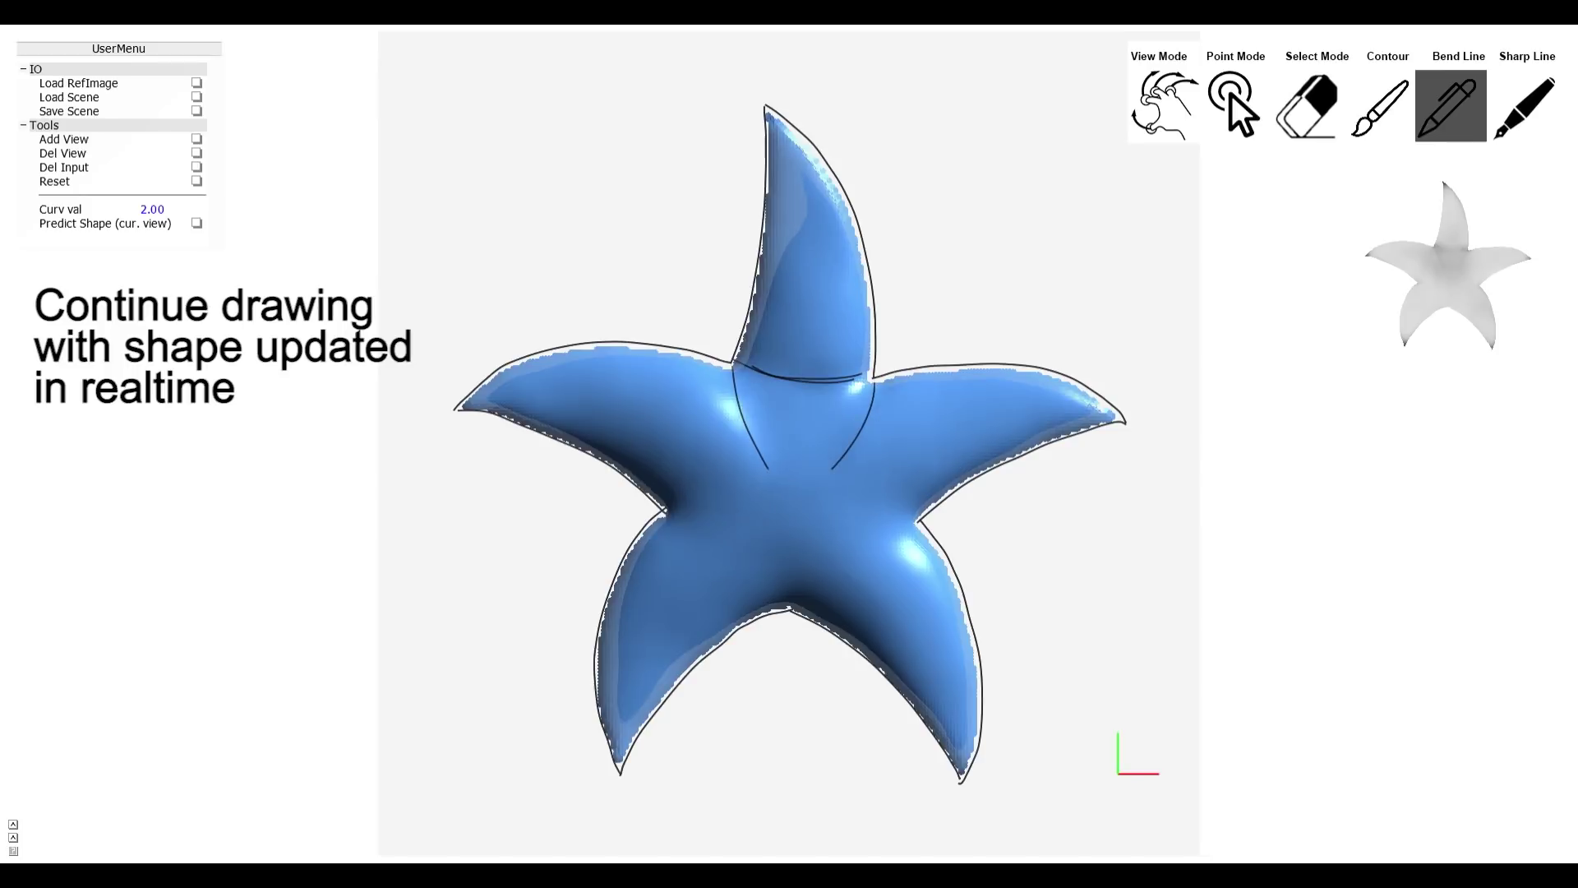
drag(875, 397, 828, 472)
drag(732, 365, 770, 469)
drag(875, 379, 832, 470)
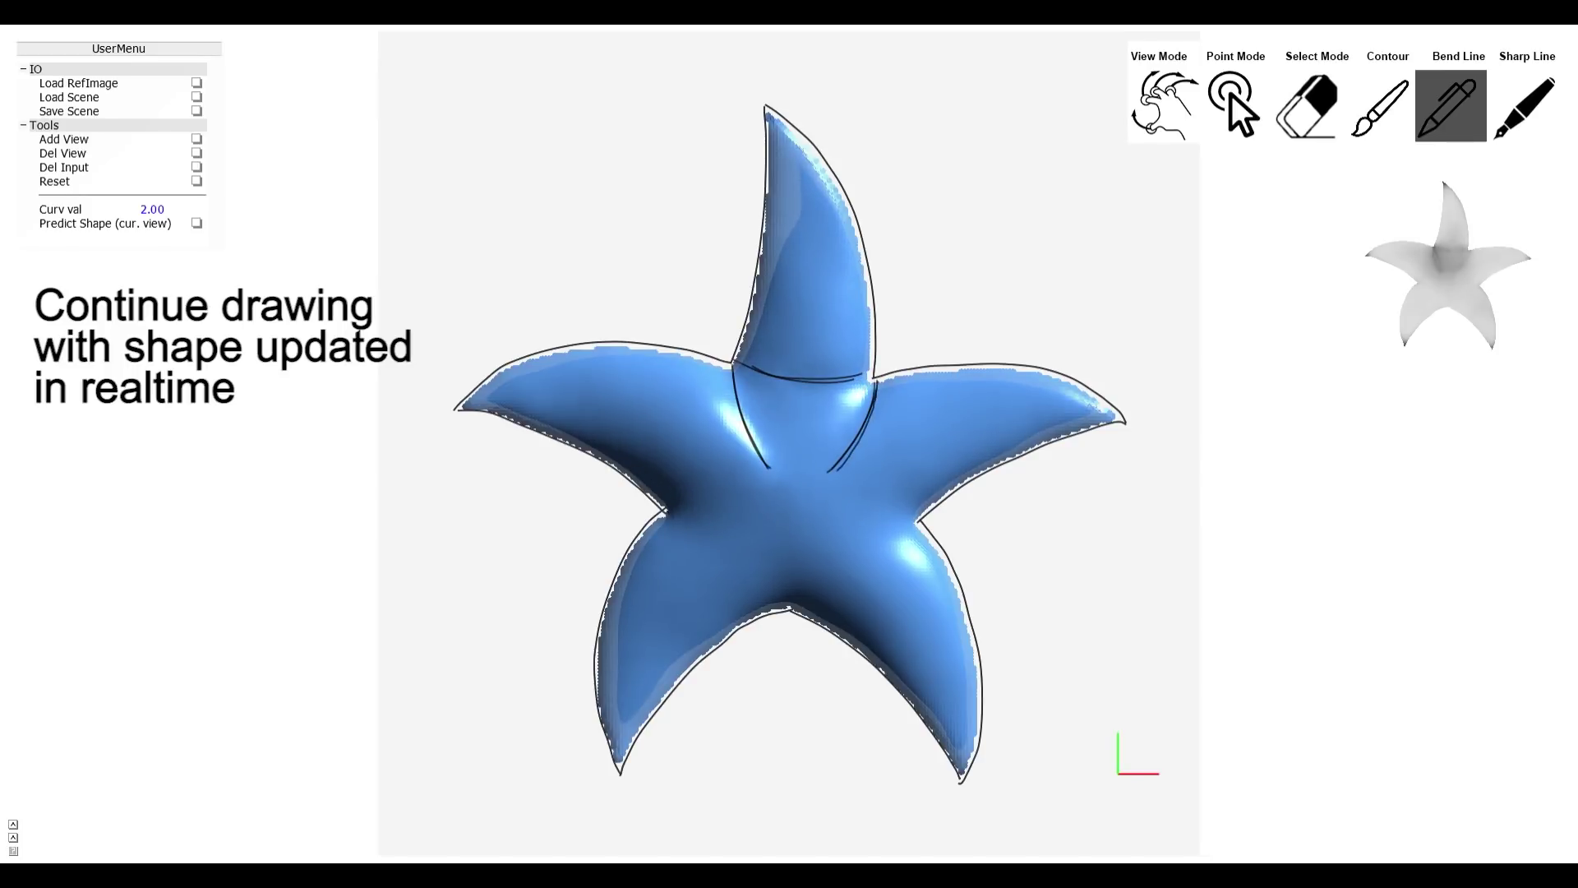
drag(734, 367, 769, 464)
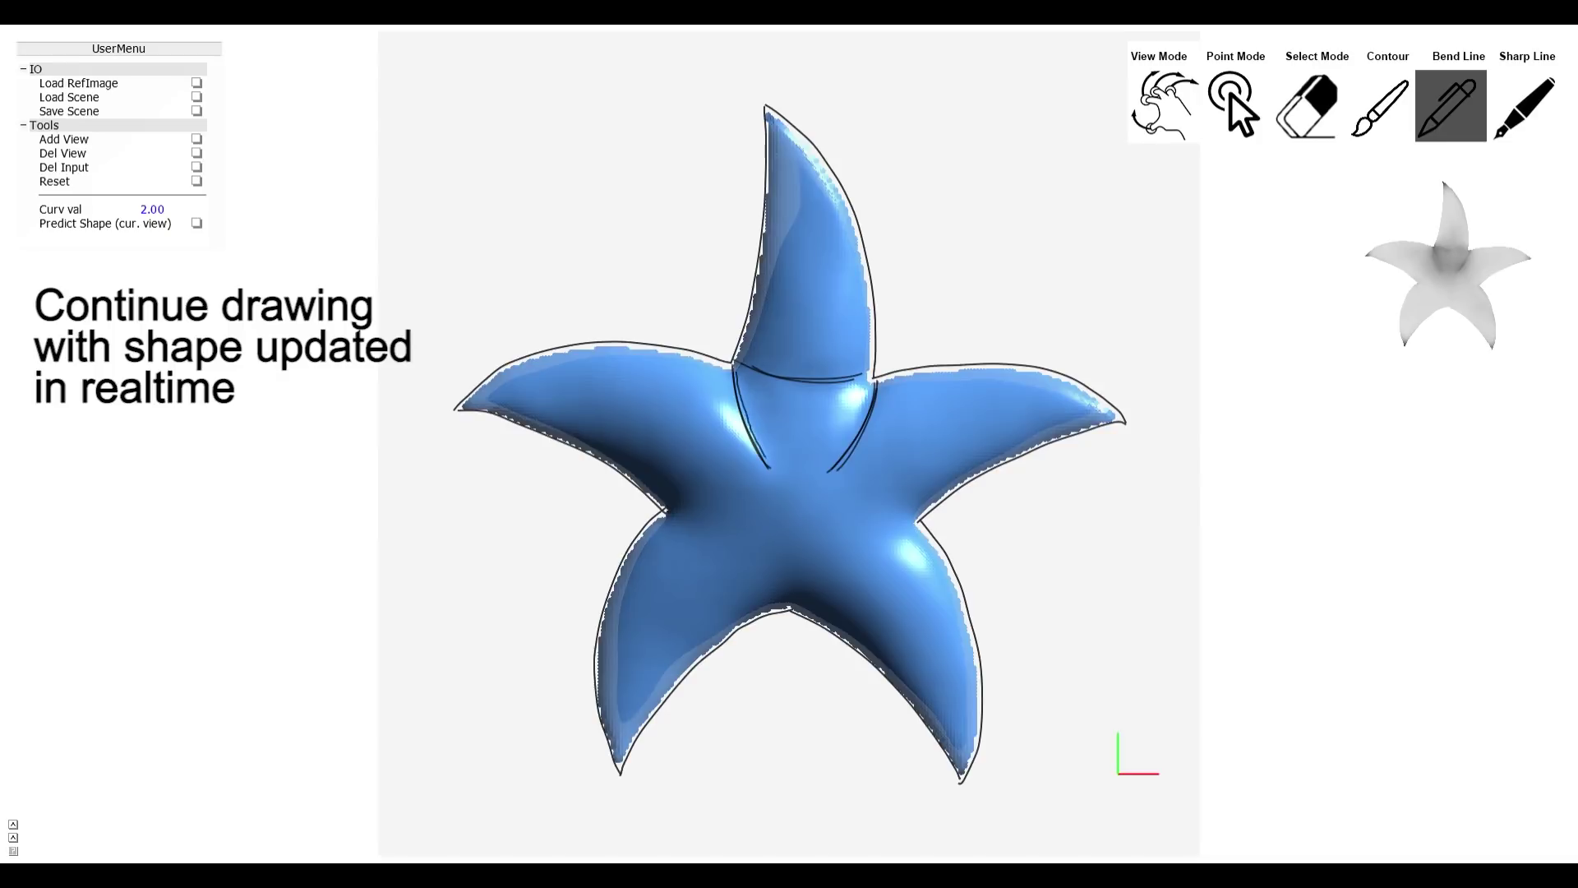
Draw doubled bend lines across the bases of the two lower starfish arms and check the surface with the strokes hidden
mouse_move(680, 511)
mouse_down()
mouse_move(764, 581)
mouse_move(898, 533)
mouse_up()
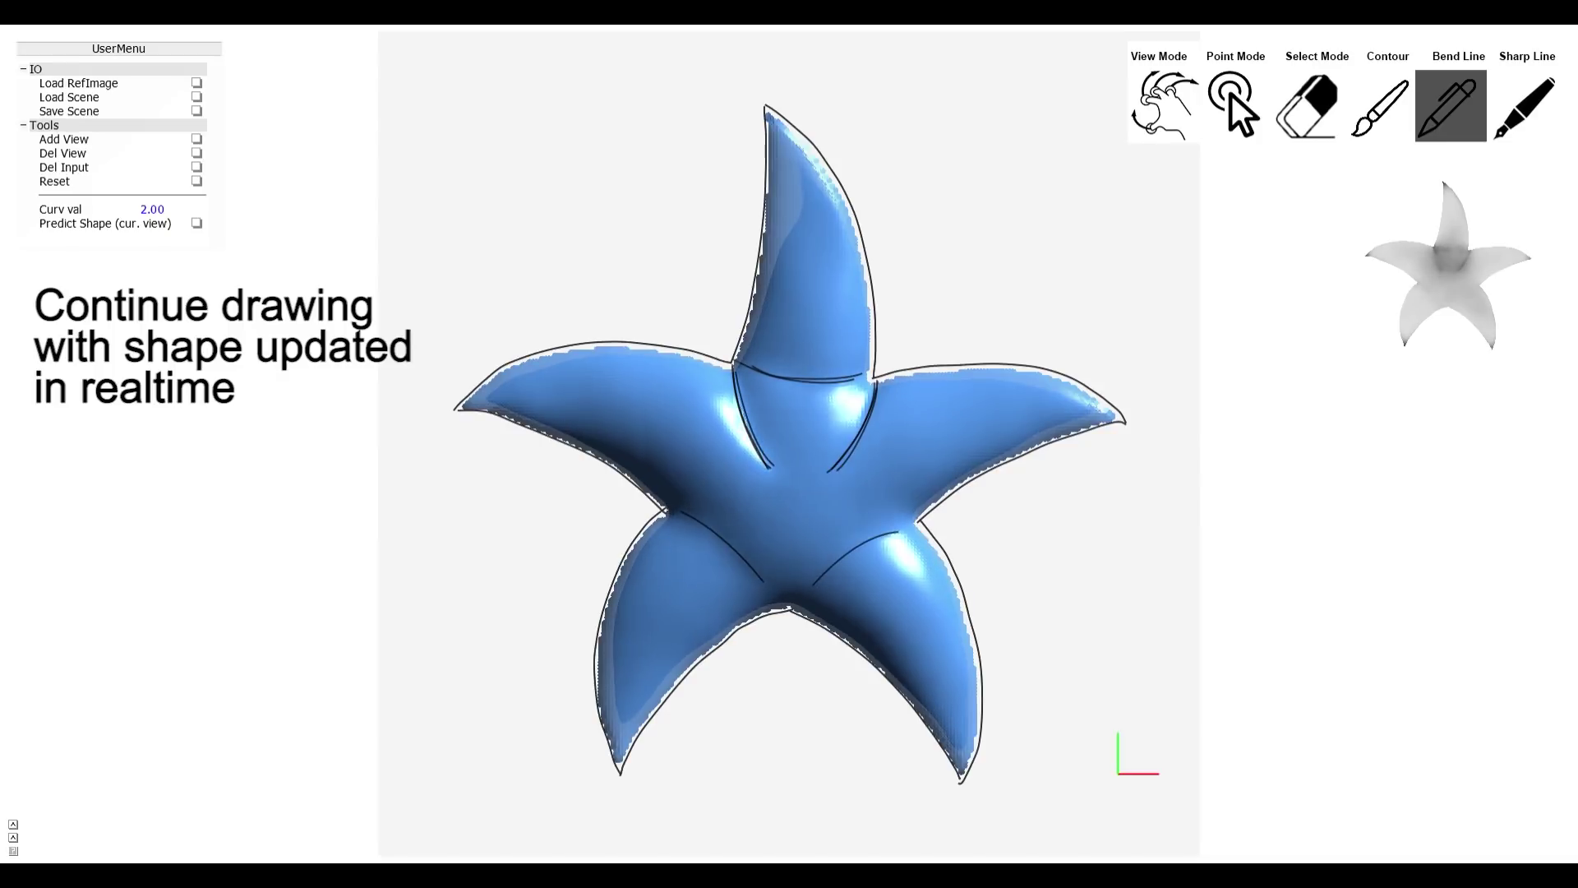
drag(824, 581, 908, 532)
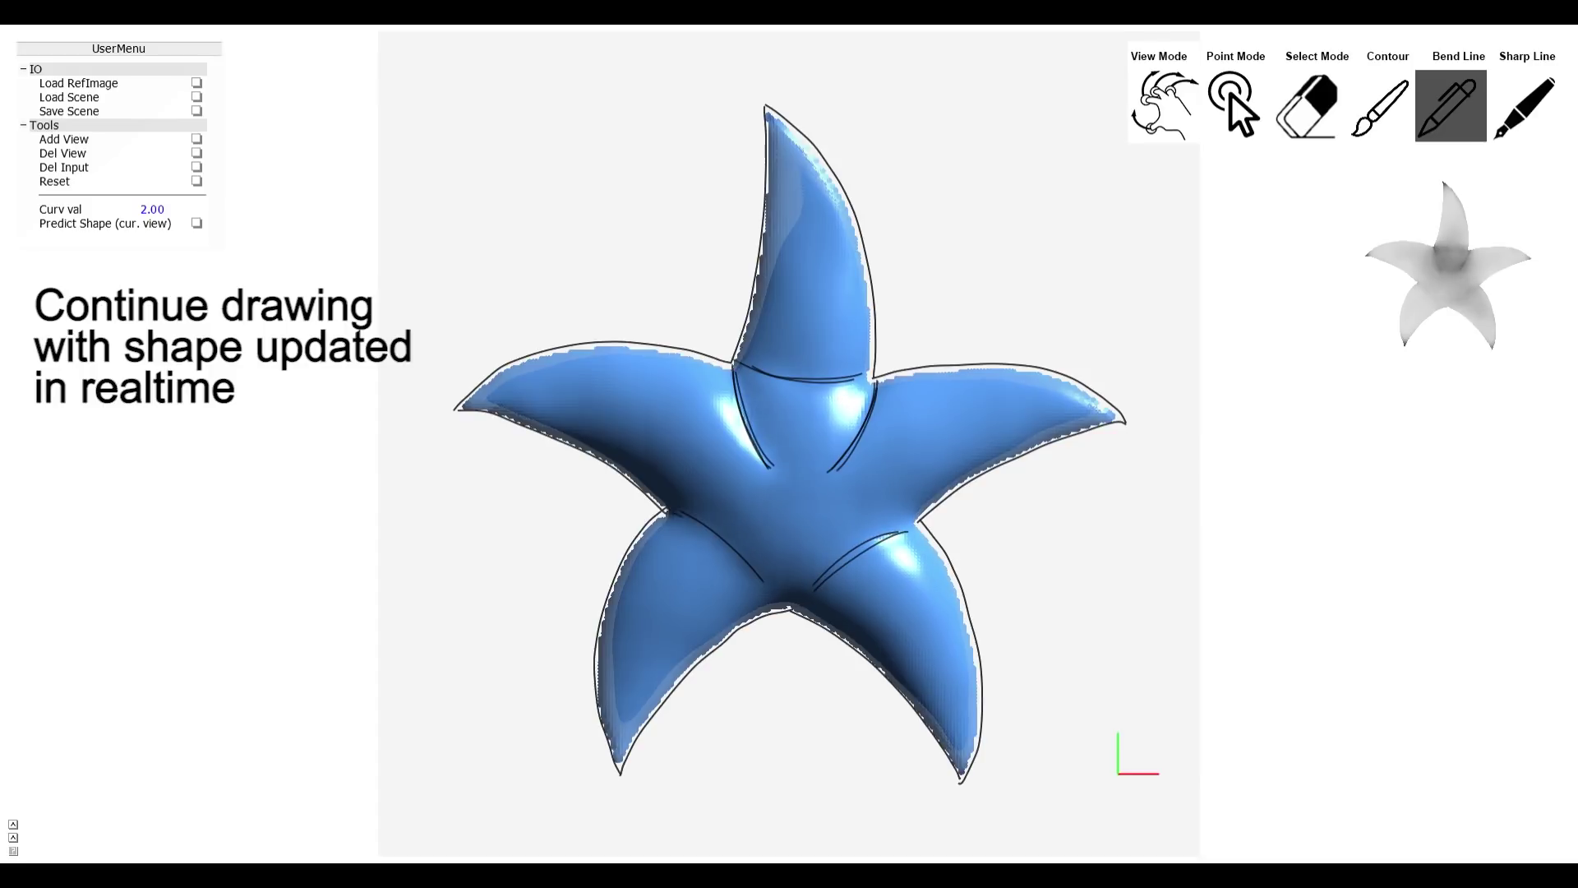
drag(675, 513, 751, 588)
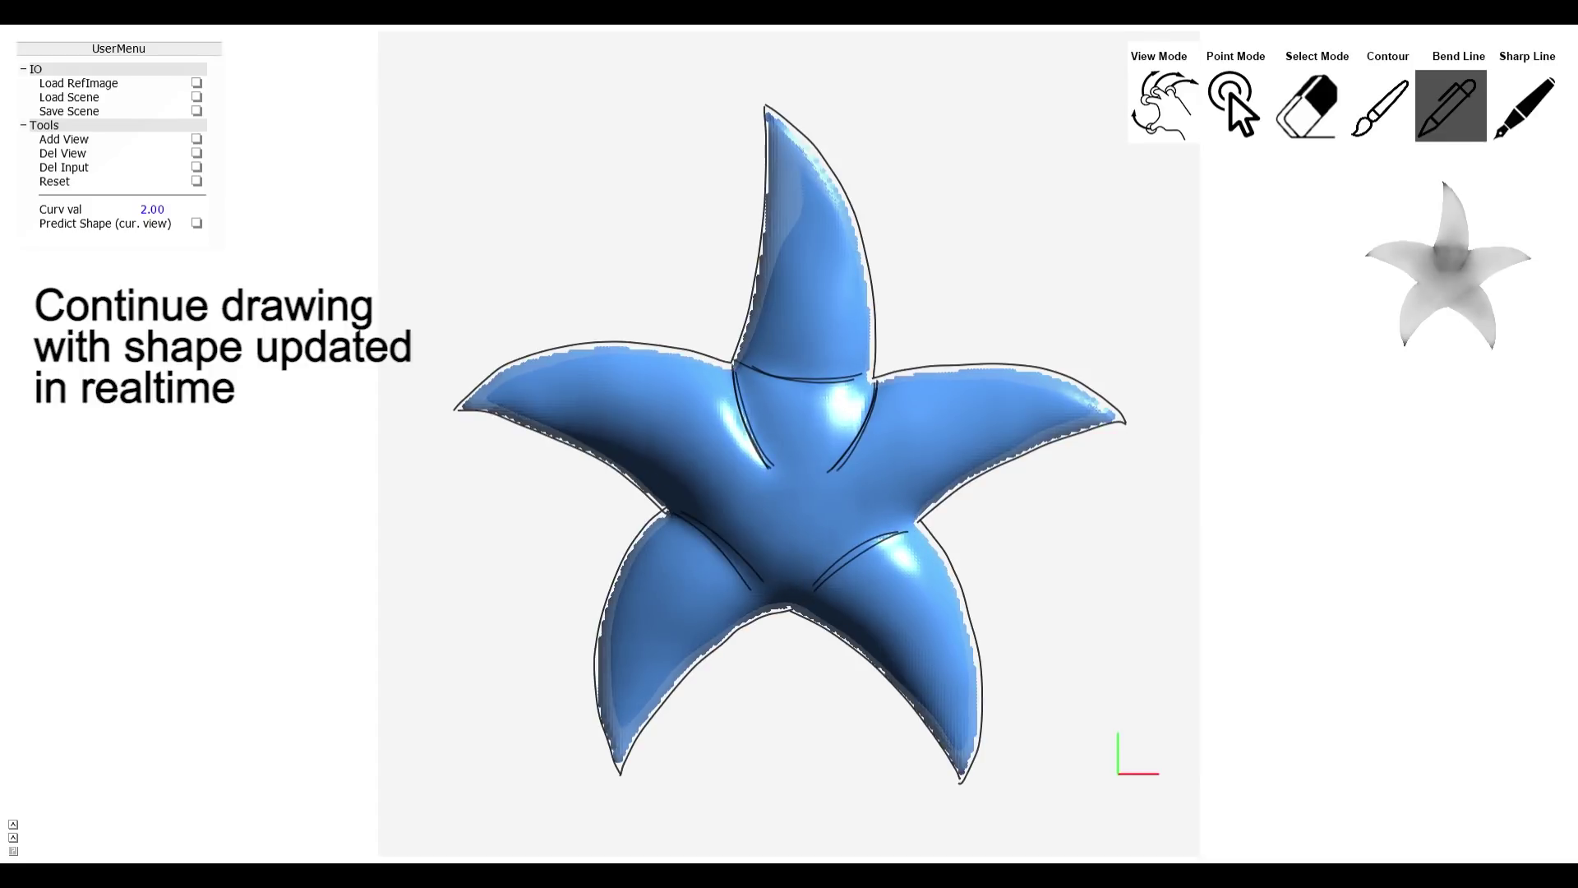
middle_drag(790, 642, 896, 616)
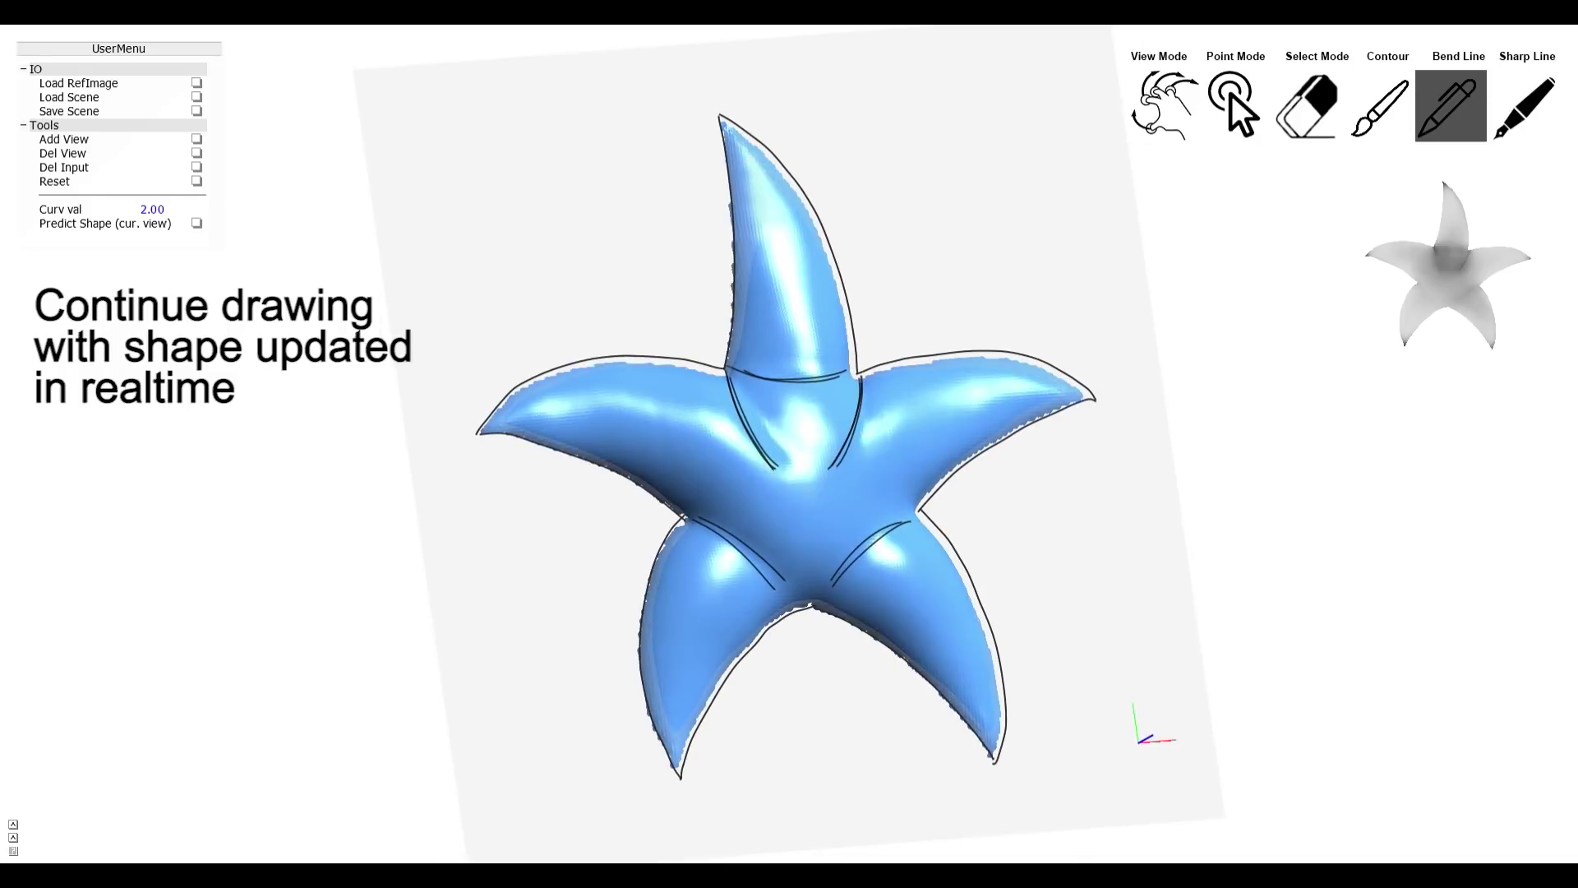
key(h)
mouse_move(790, 494)
middle_down()
mouse_move(838, 506)
mouse_move(707, 485)
mouse_move(834, 489)
middle_up()
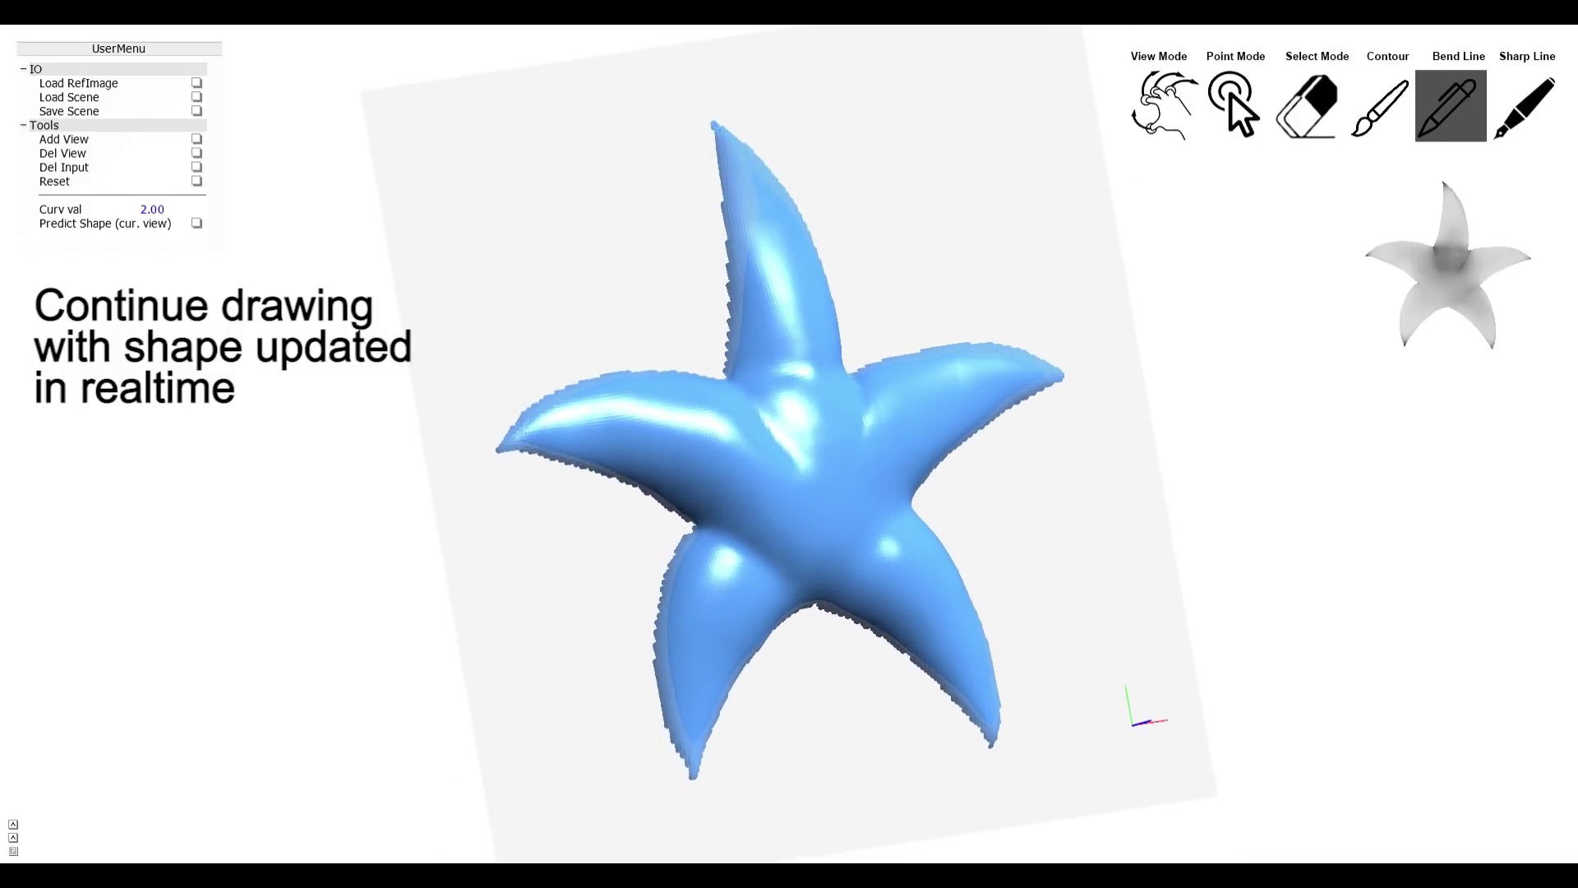
key(h)
key(r)
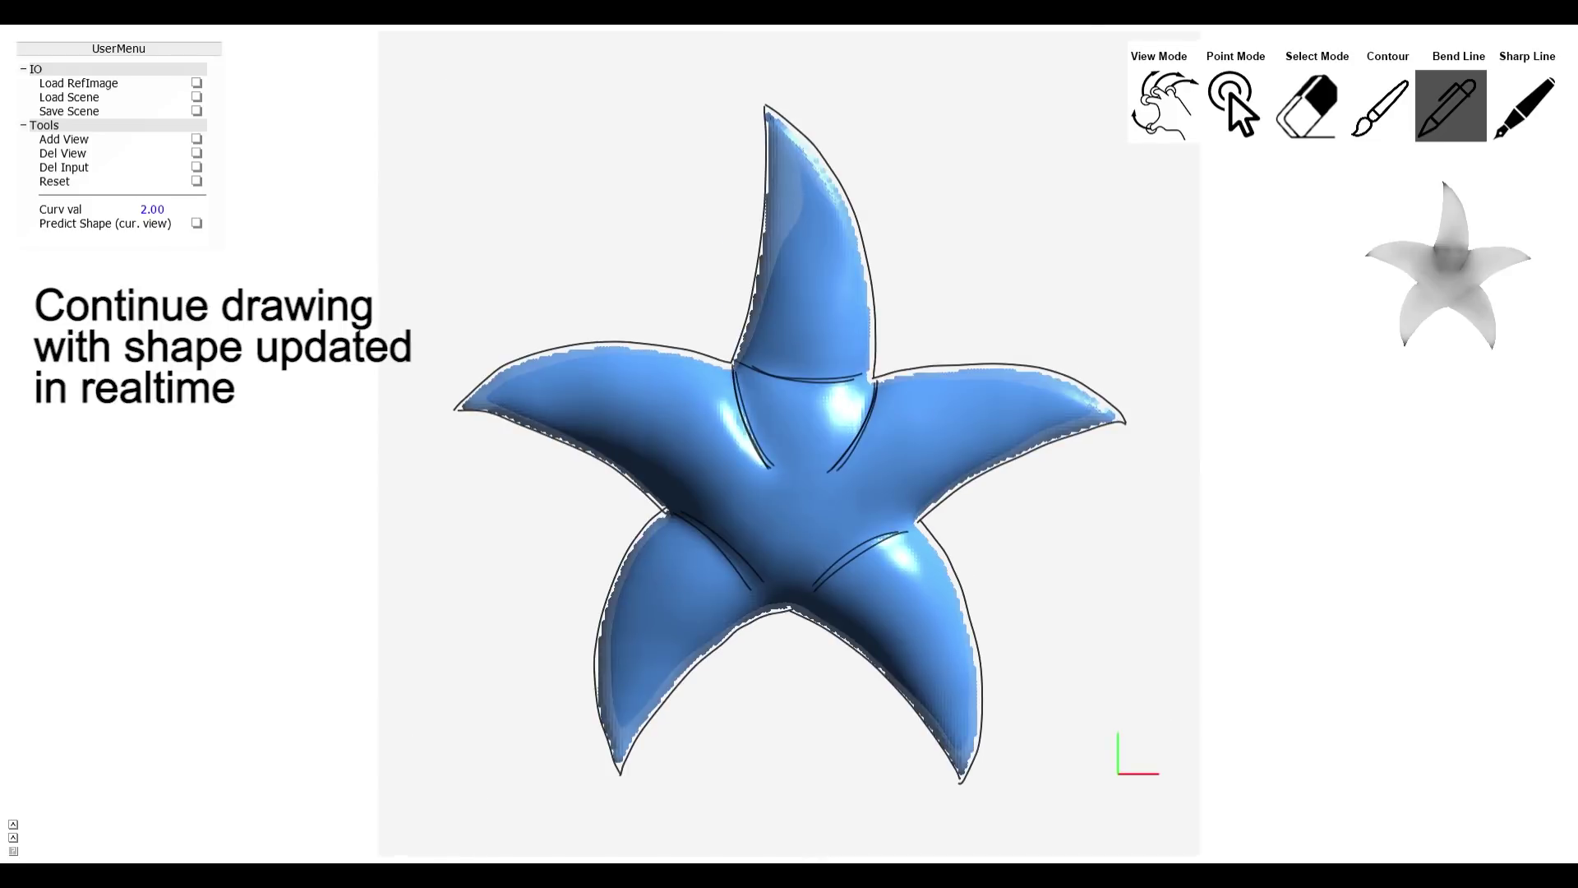
Draw an oval bend line across the middle of the upper arm and make a symmetric back patch
drag(784, 258, 833, 260)
drag(784, 257, 848, 267)
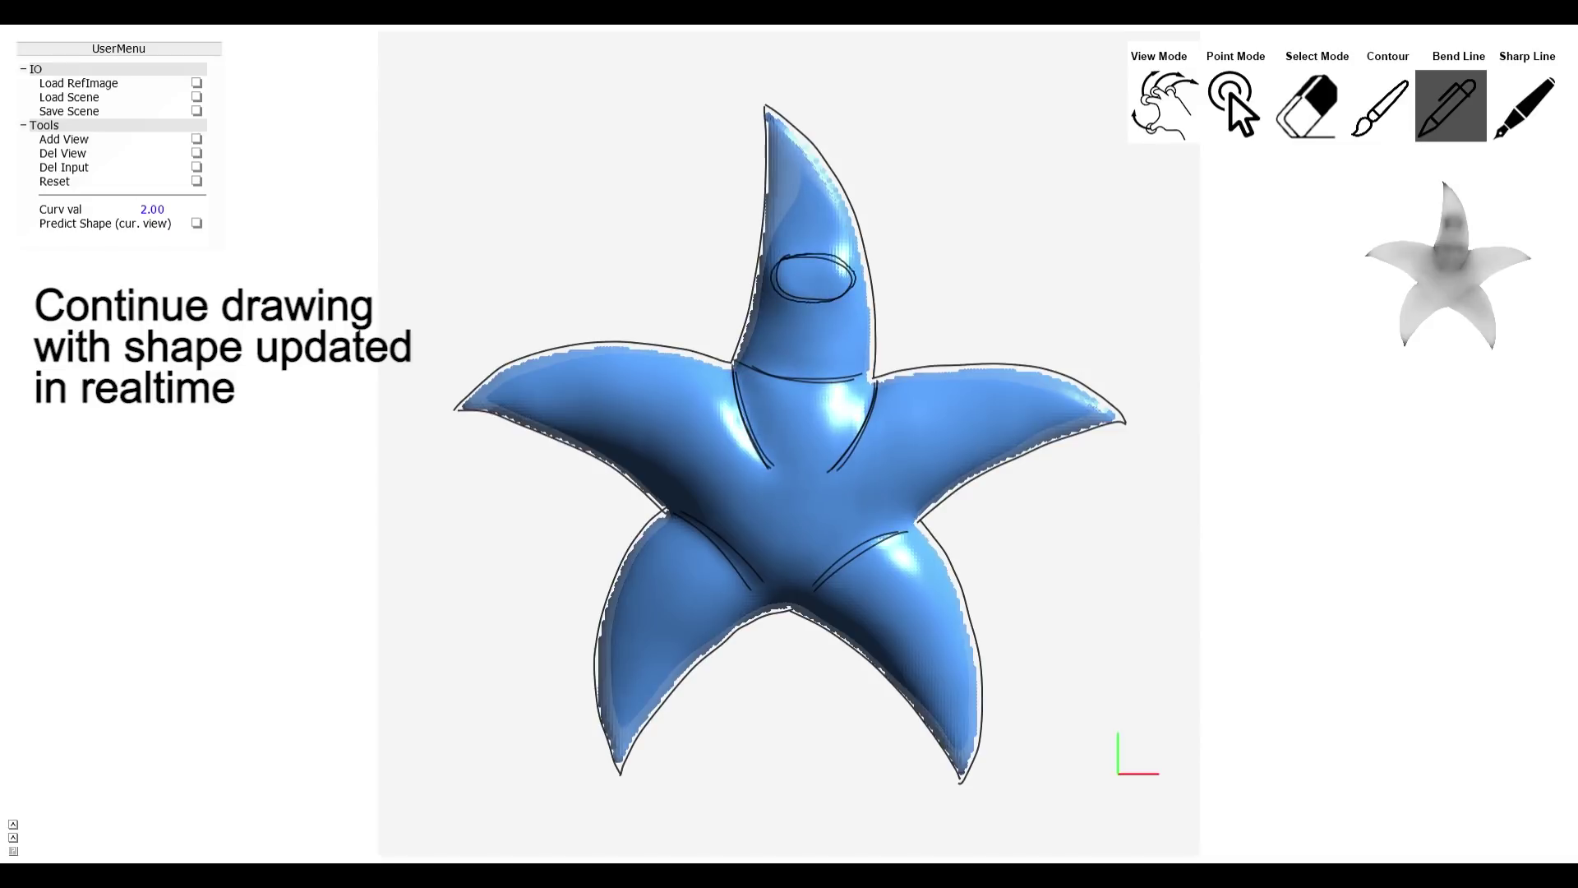
mouse_move(789, 444)
middle_down()
mouse_move(863, 461)
mouse_move(732, 444)
middle_up()
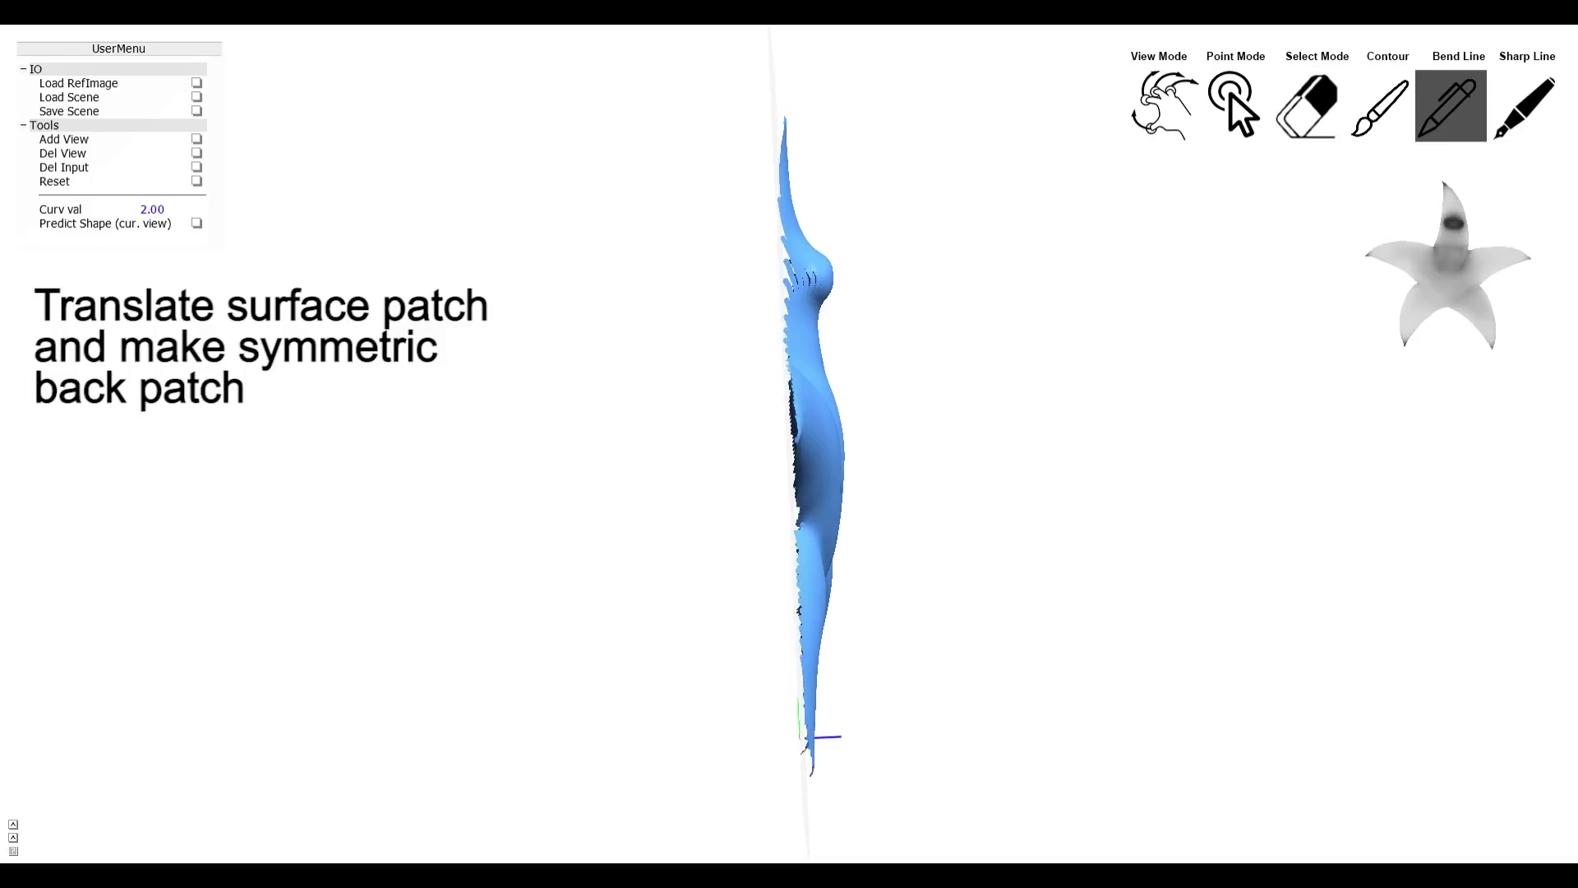
key(s)
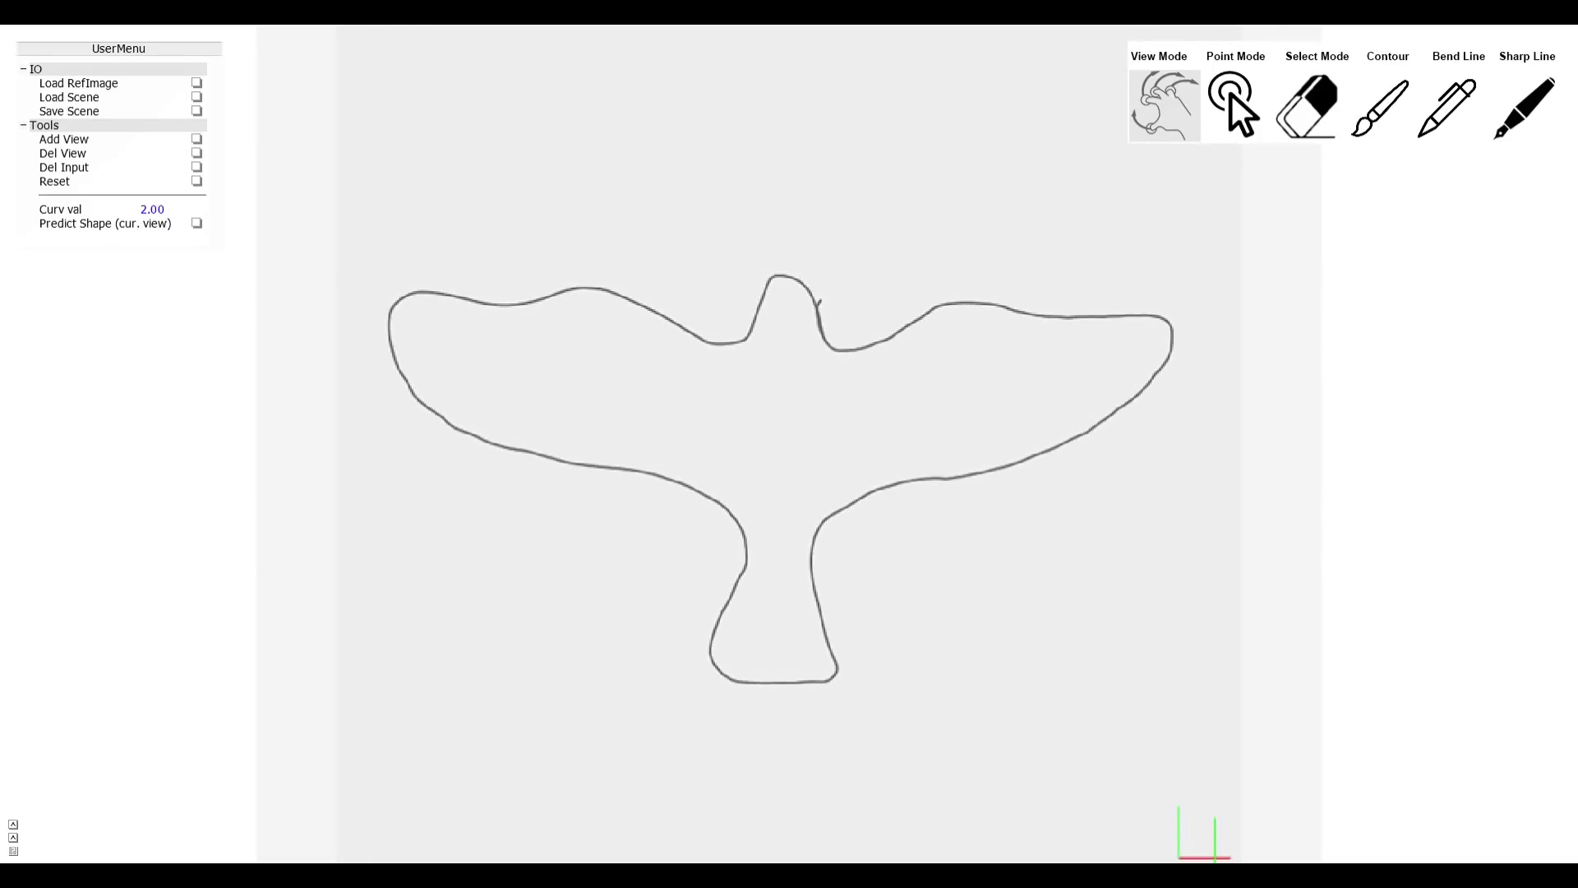
Trace the bird reference image with Contour strokes around the wings, head and tail to form a closed outline
key(c)
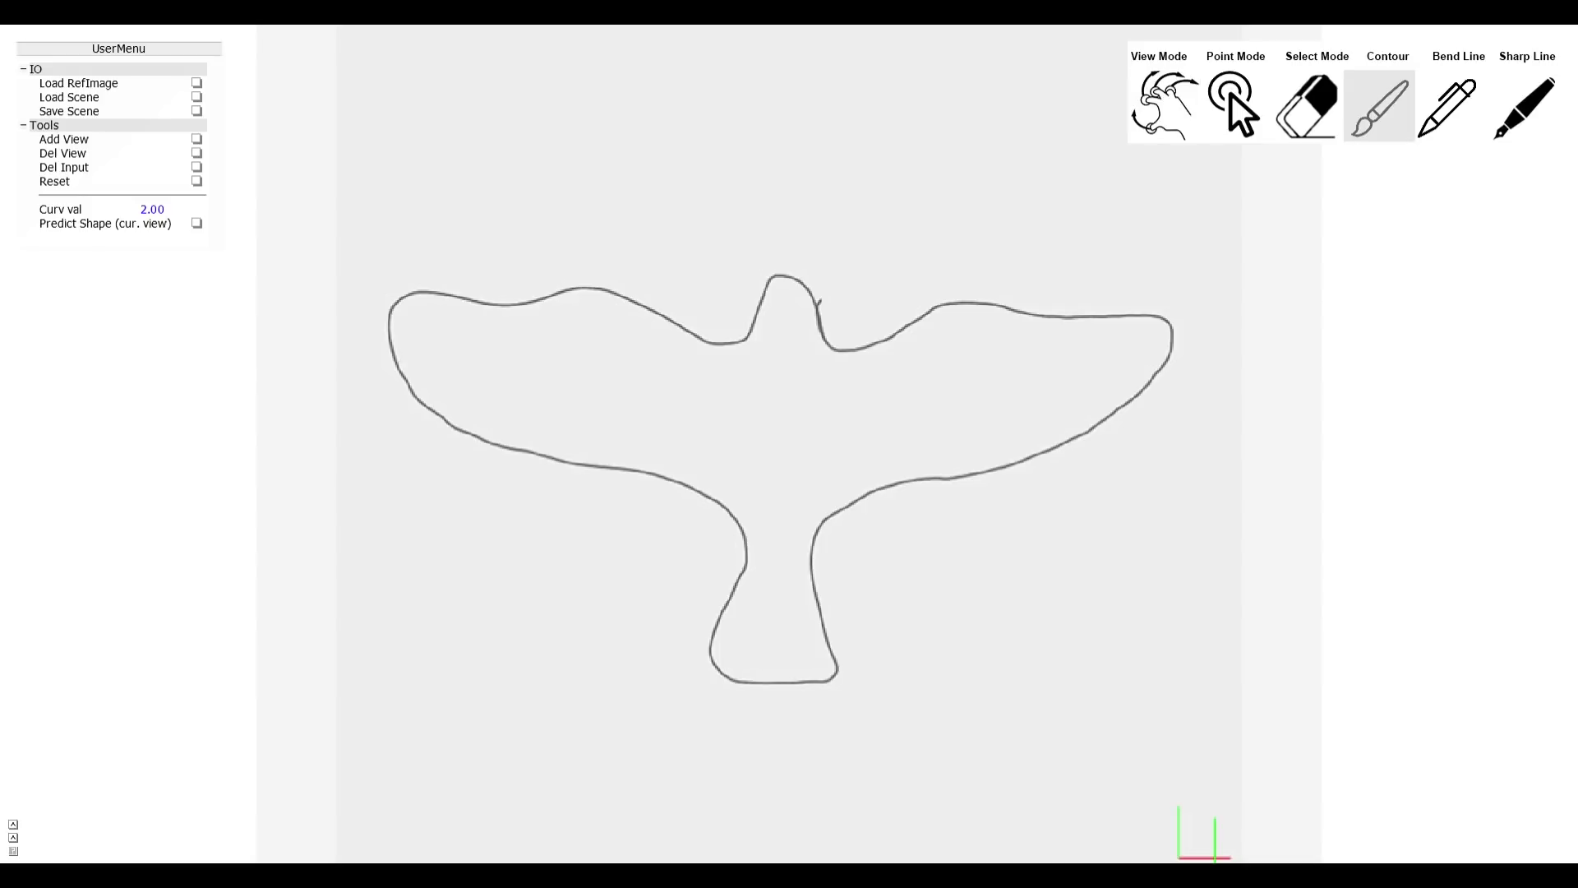
mouse_move(411, 388)
mouse_down()
mouse_move(394, 313)
mouse_move(449, 293)
mouse_move(606, 285)
mouse_move(676, 329)
mouse_move(743, 339)
mouse_move(799, 272)
mouse_move(823, 329)
mouse_move(964, 303)
mouse_move(1152, 313)
mouse_move(1131, 398)
mouse_move(1052, 452)
mouse_move(887, 490)
mouse_move(811, 538)
mouse_move(814, 603)
mouse_up()
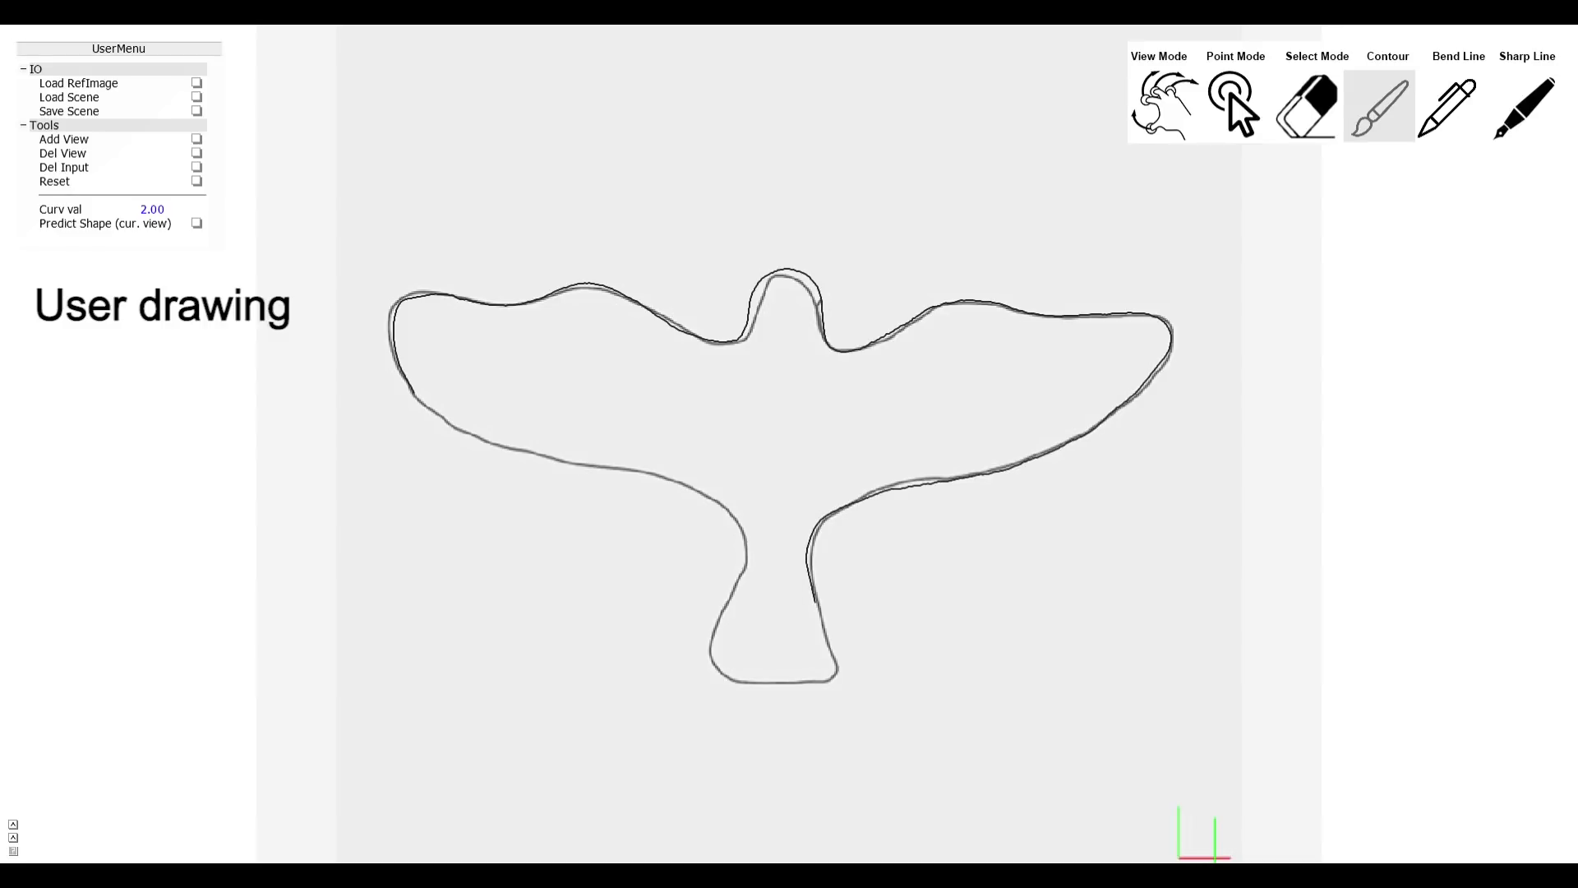
mouse_move(820, 682)
mouse_down()
mouse_move(714, 683)
mouse_move(738, 546)
mouse_move(695, 491)
mouse_move(503, 446)
mouse_move(426, 406)
mouse_up()
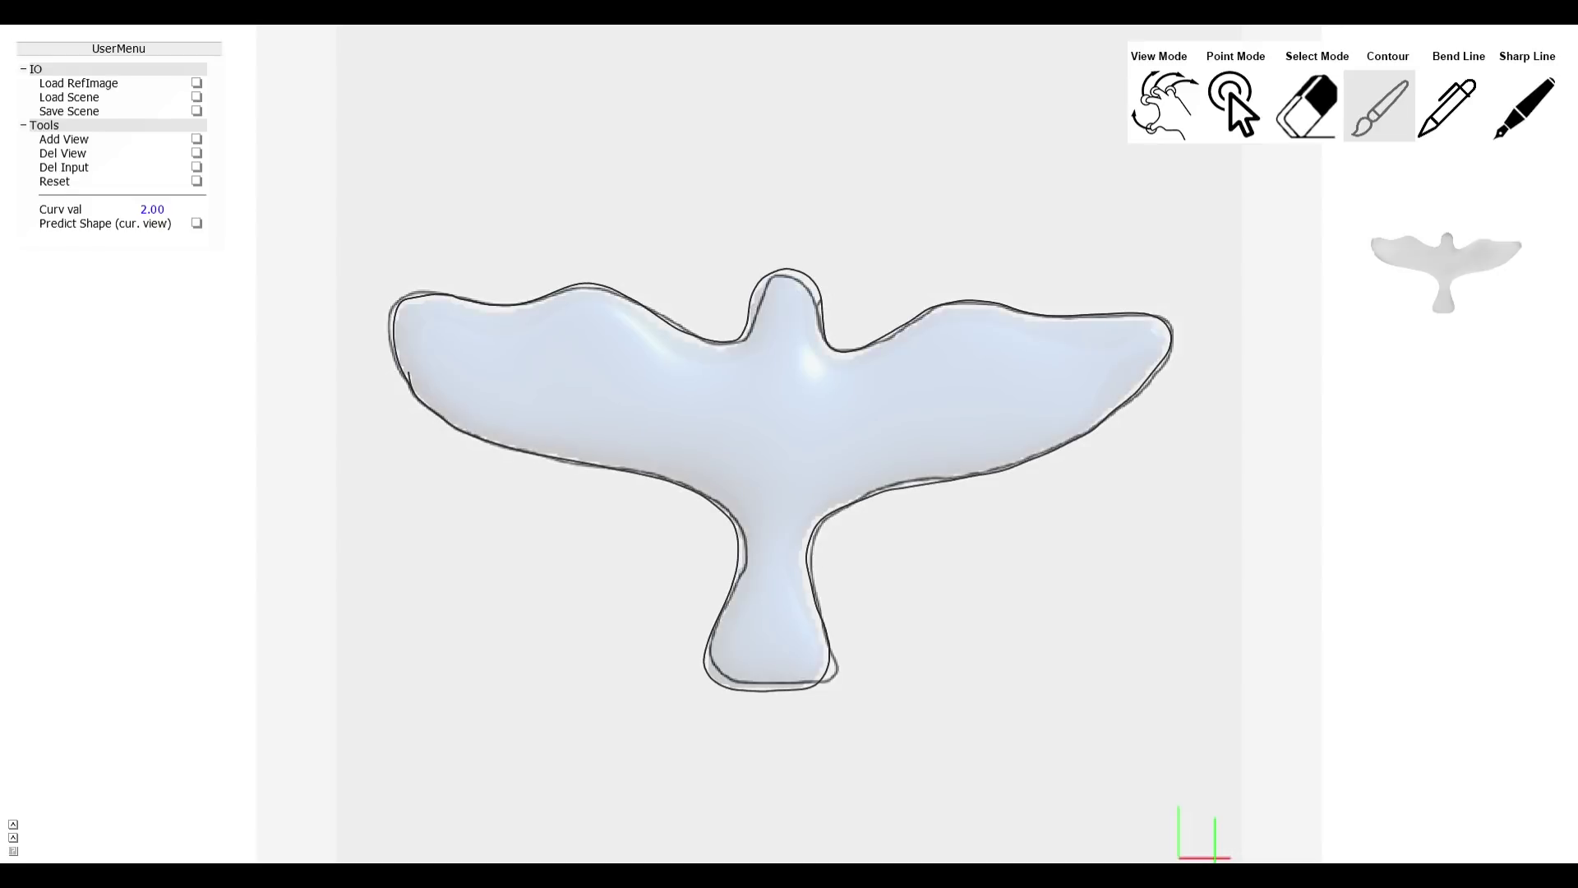
mouse_move(787, 411)
middle_down()
mouse_move(810, 440)
mouse_move(775, 448)
mouse_move(785, 424)
middle_up()
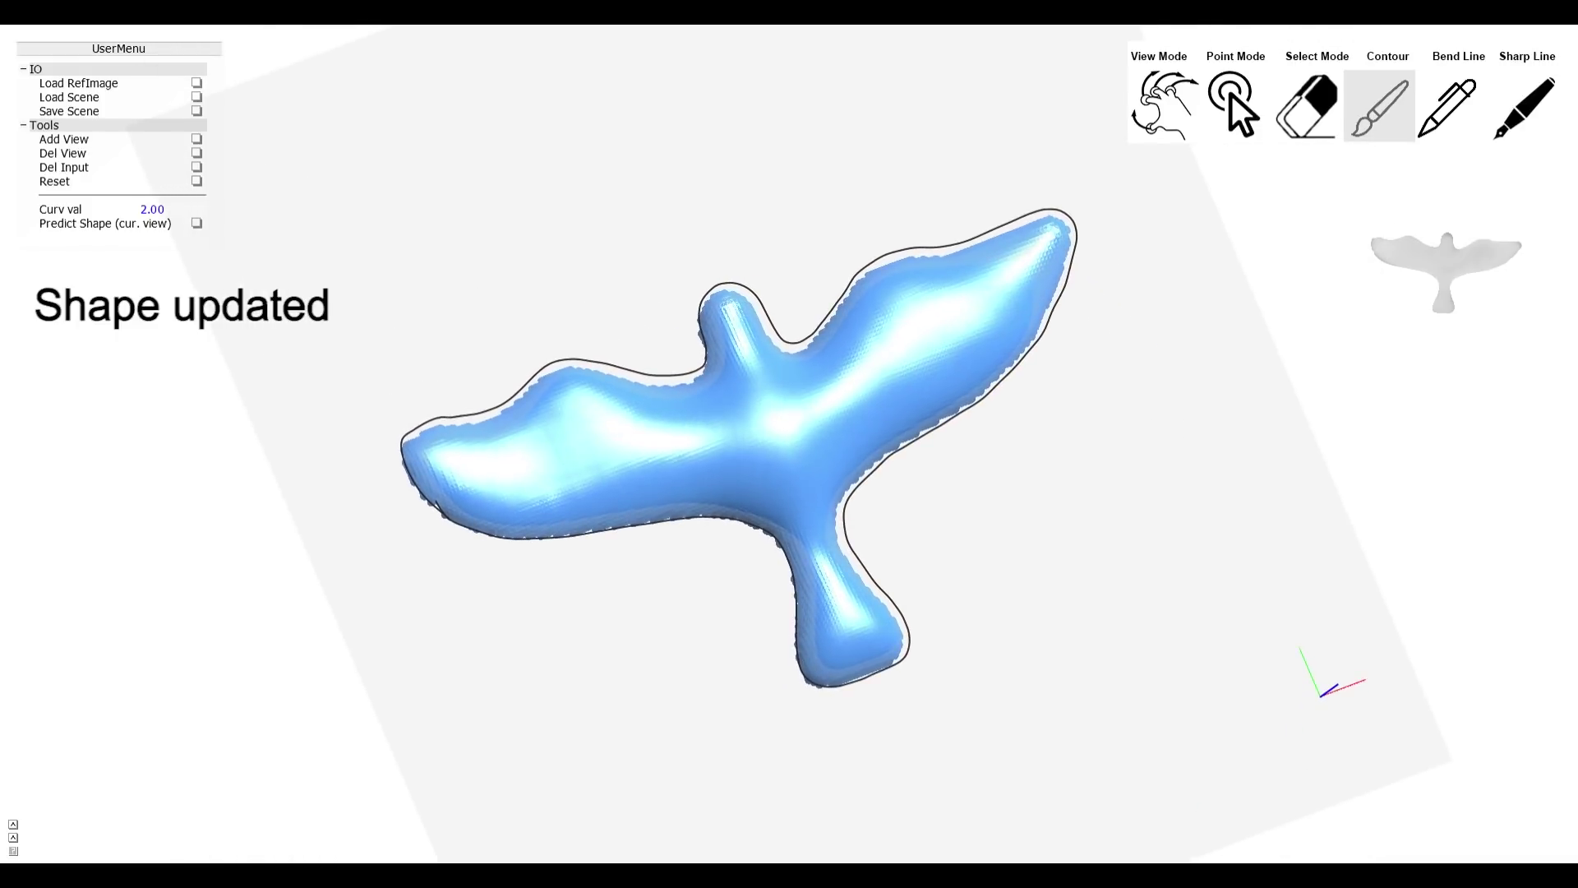
Draw a bend line along the bird's spine from head to tail and doubled bend lines where both wings join the body
click(1451, 106)
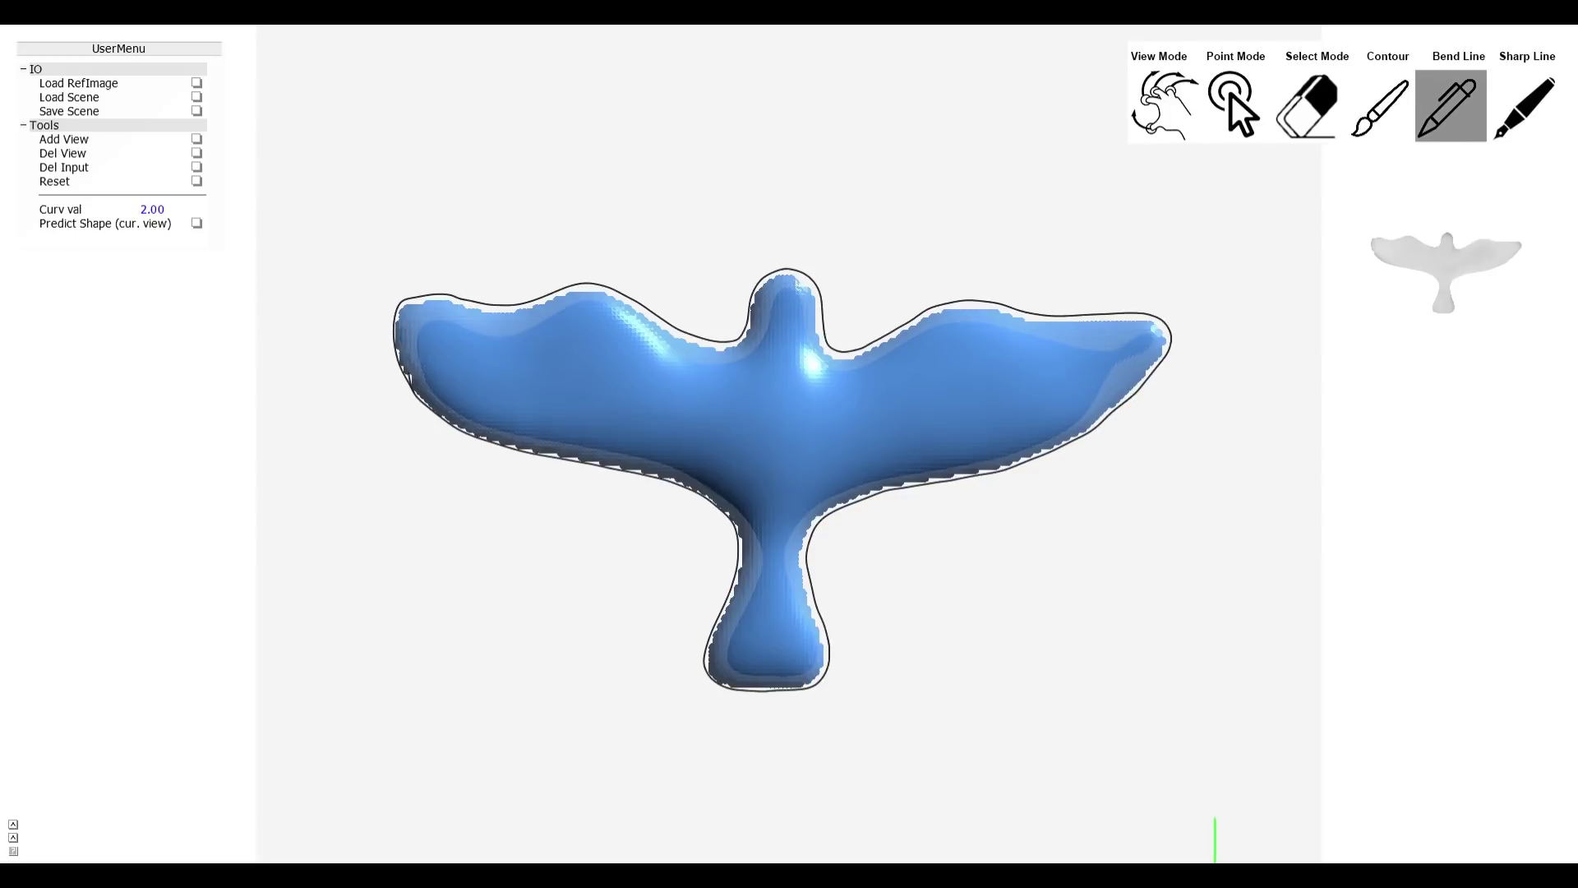
drag(785, 294, 765, 634)
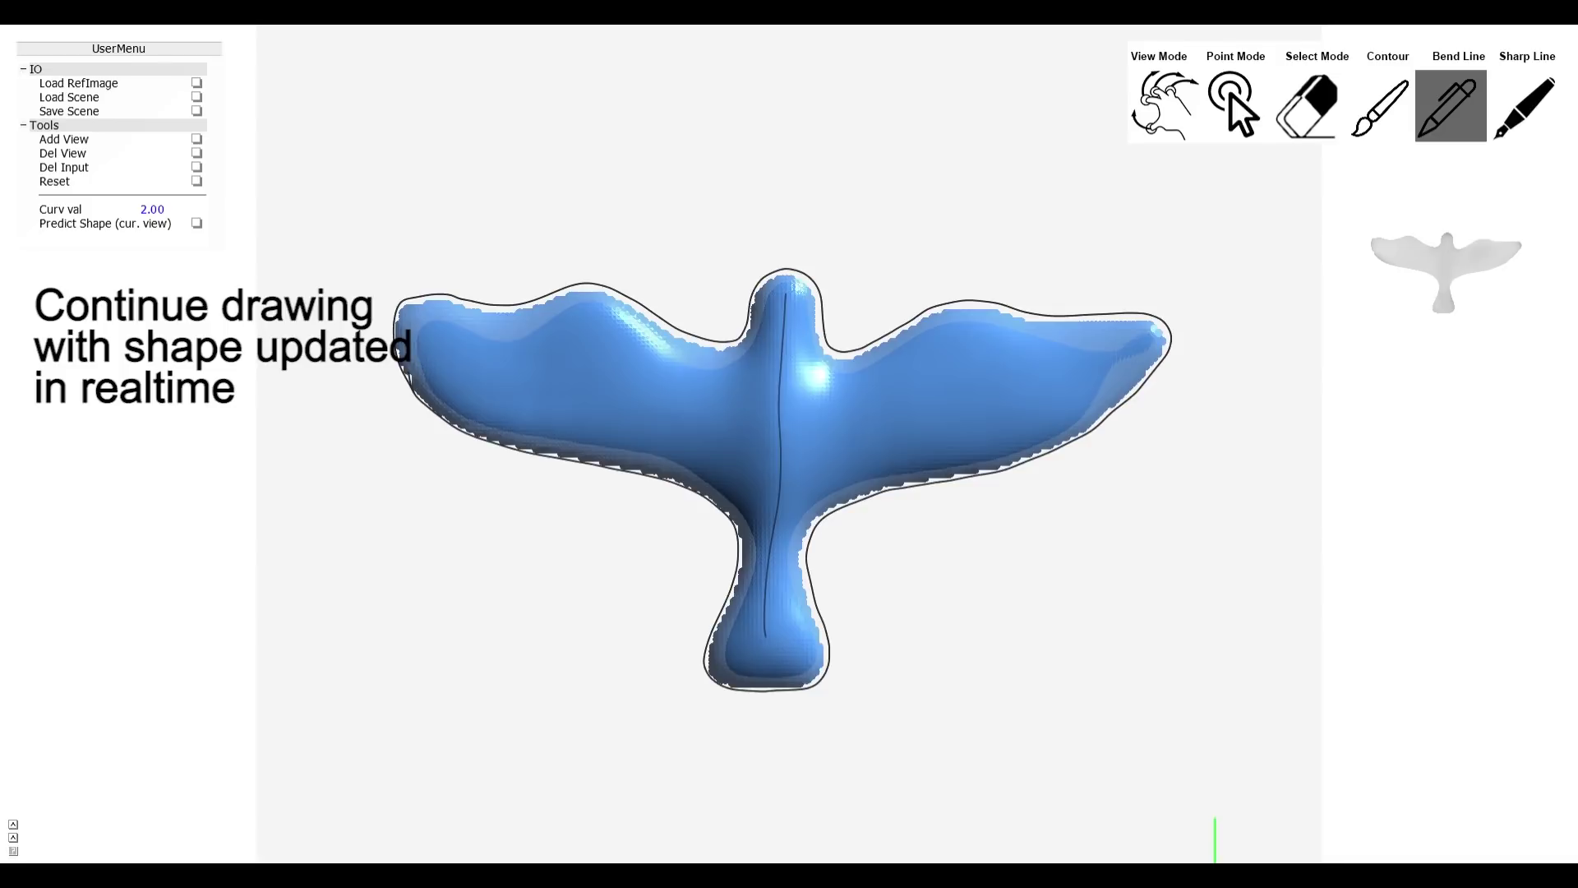
drag(832, 352, 824, 499)
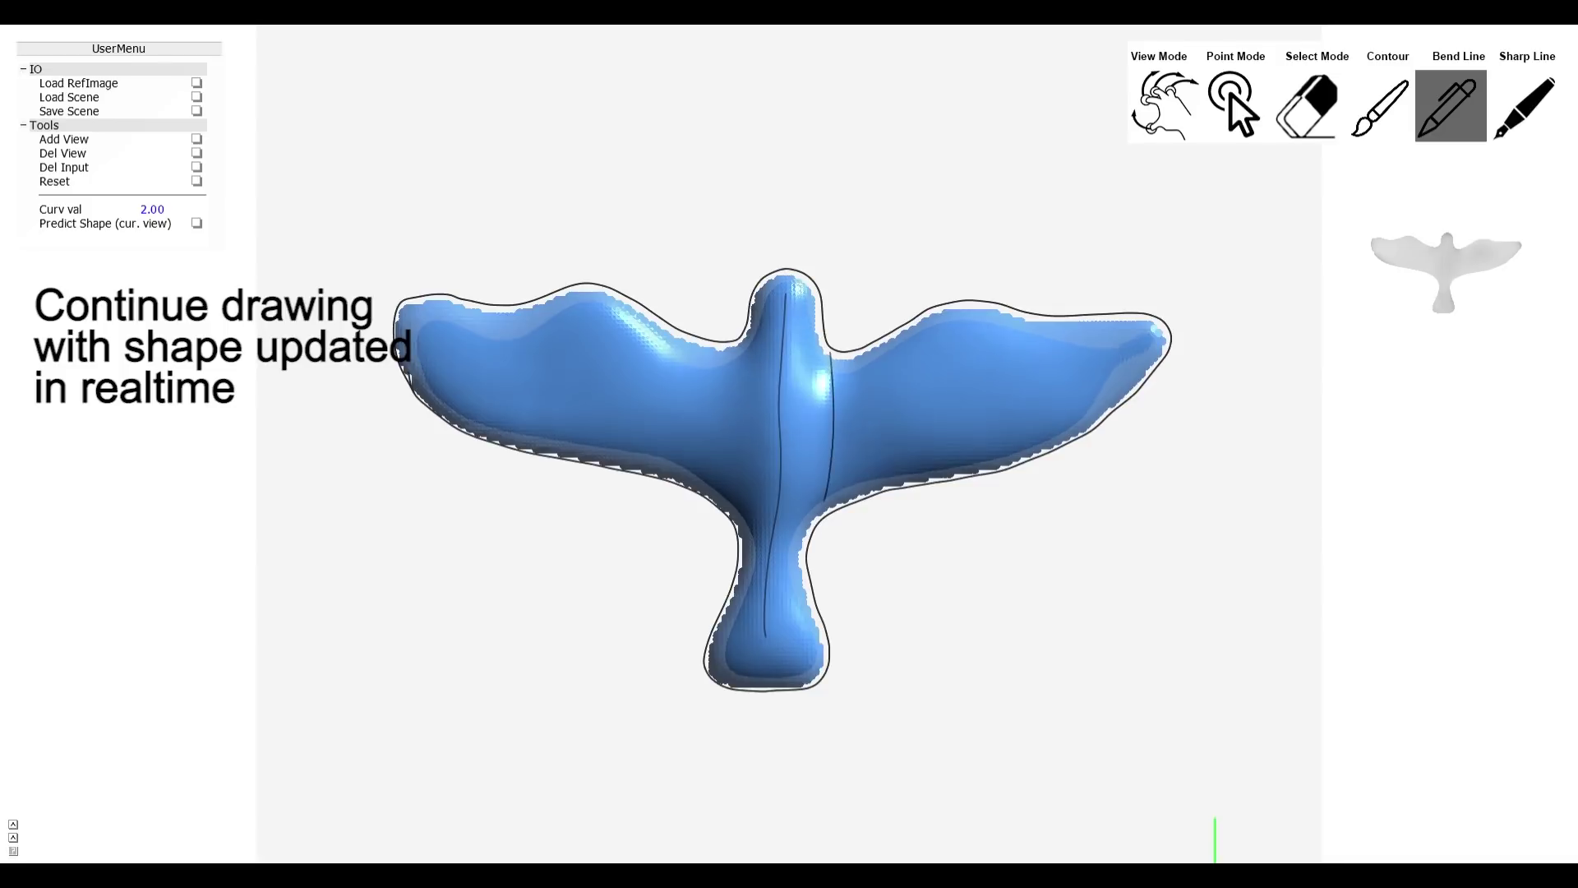
drag(742, 365, 738, 490)
drag(732, 363, 728, 484)
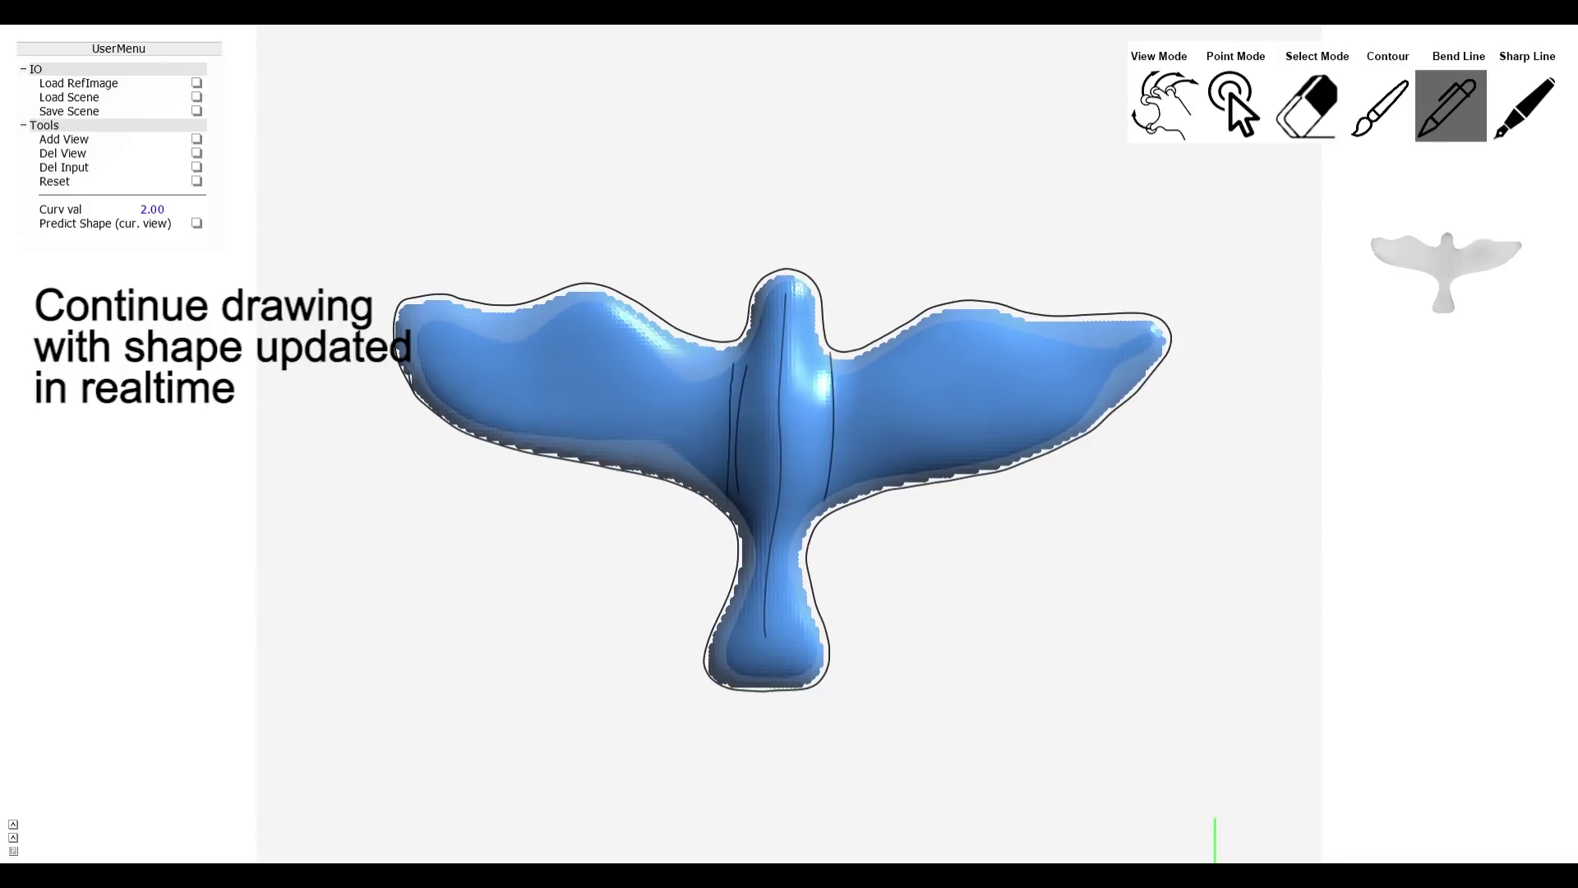
drag(830, 356, 826, 503)
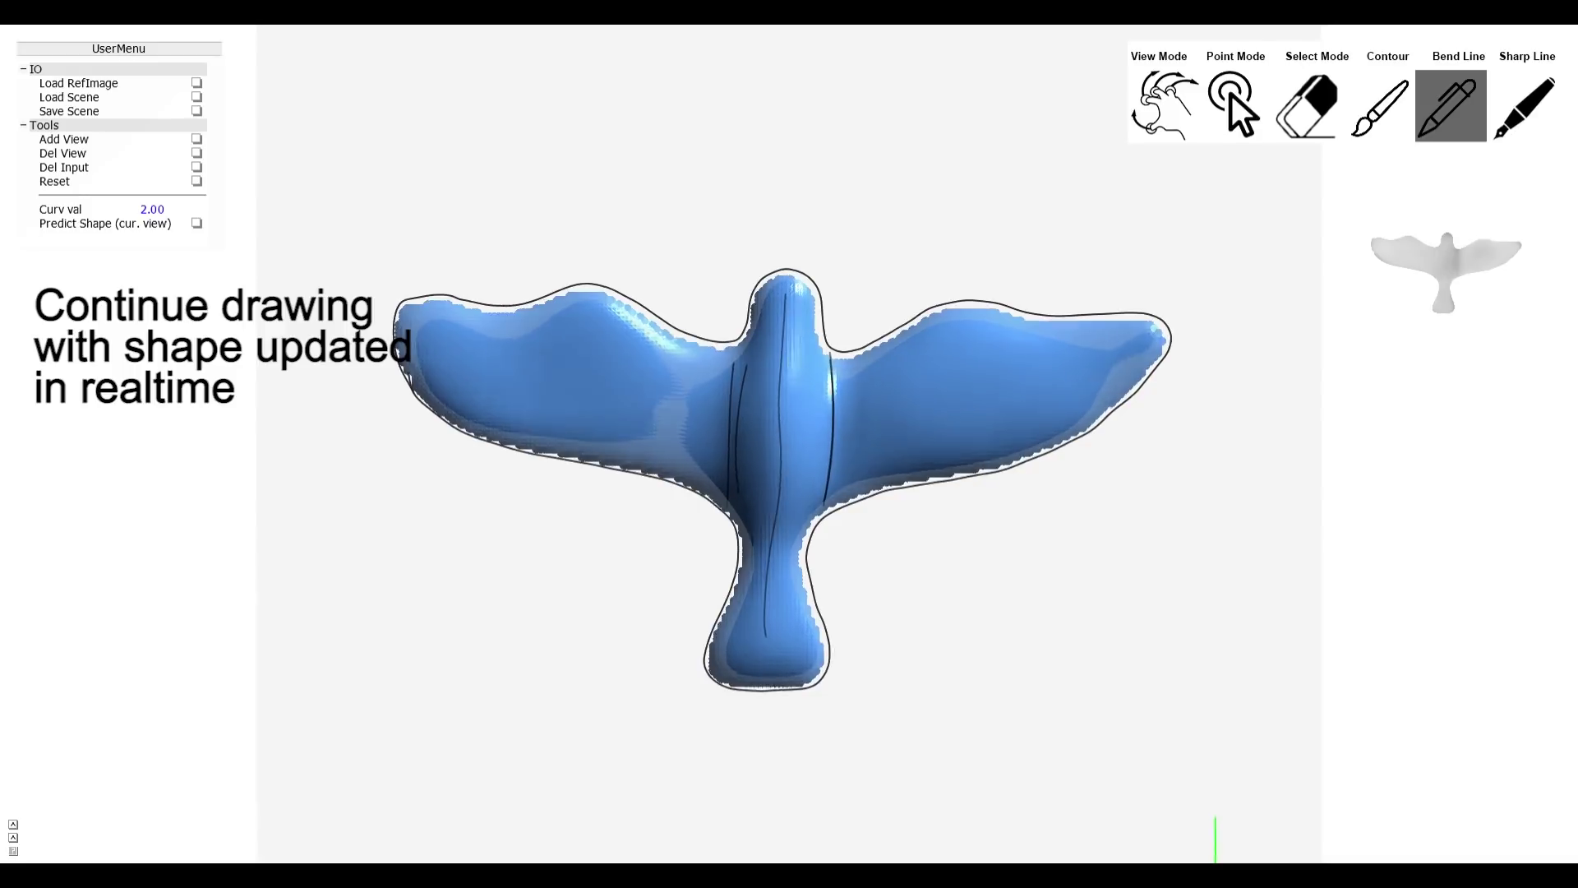
mouse_move(790, 461)
middle_down()
mouse_move(871, 436)
mouse_move(1044, 448)
mouse_move(863, 502)
mouse_move(794, 460)
middle_up()
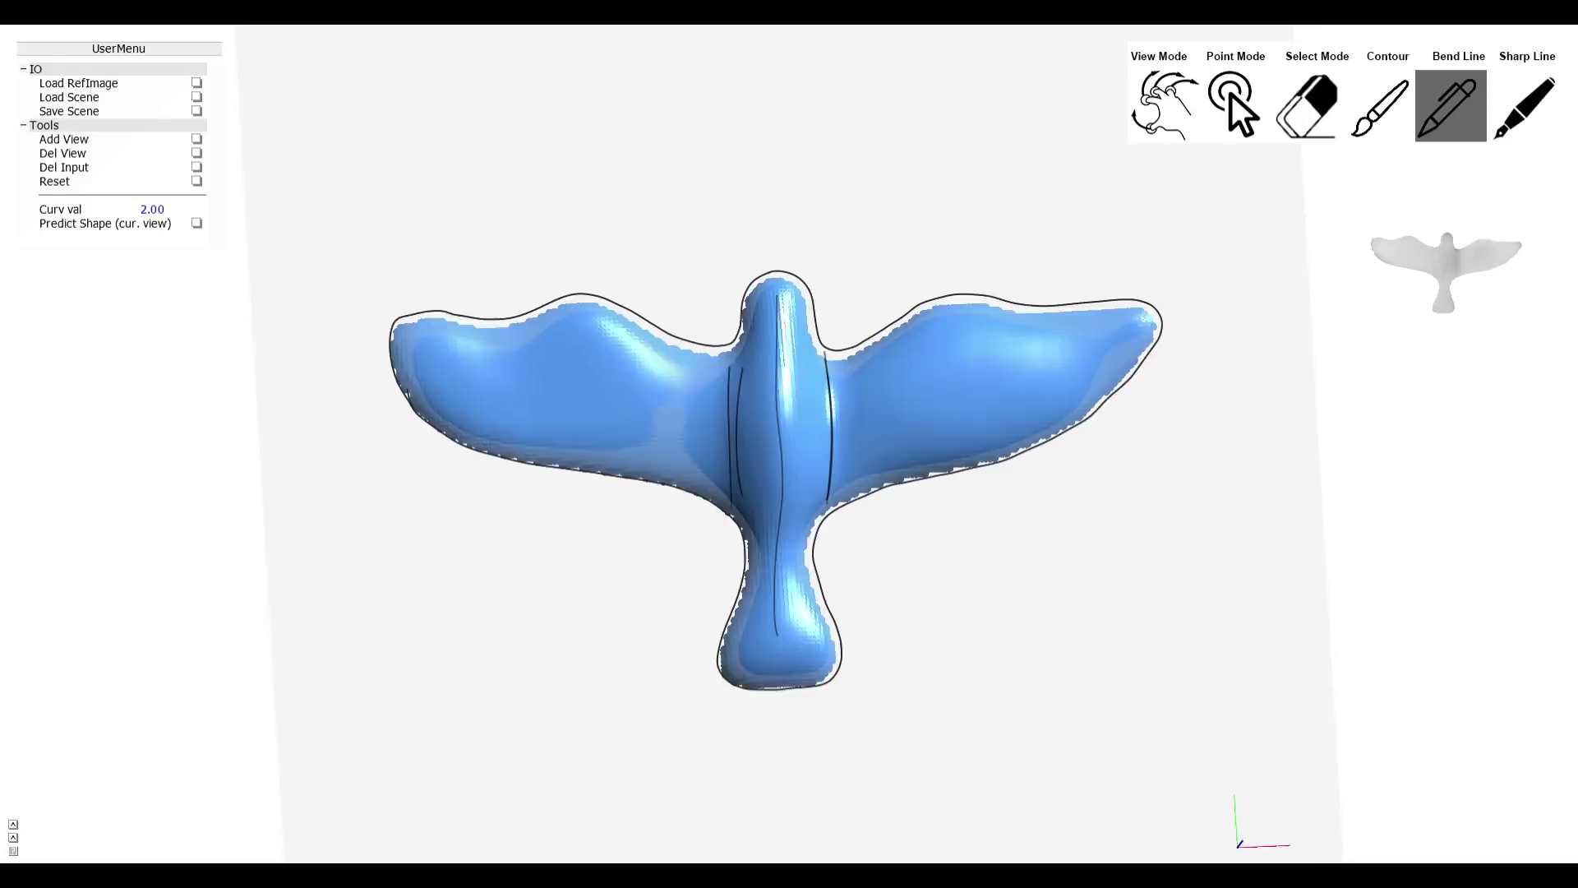
Select the contour points along both wings and resketch them with a wingtip-to-wingtip stroke in an added edge-on view
key(s)
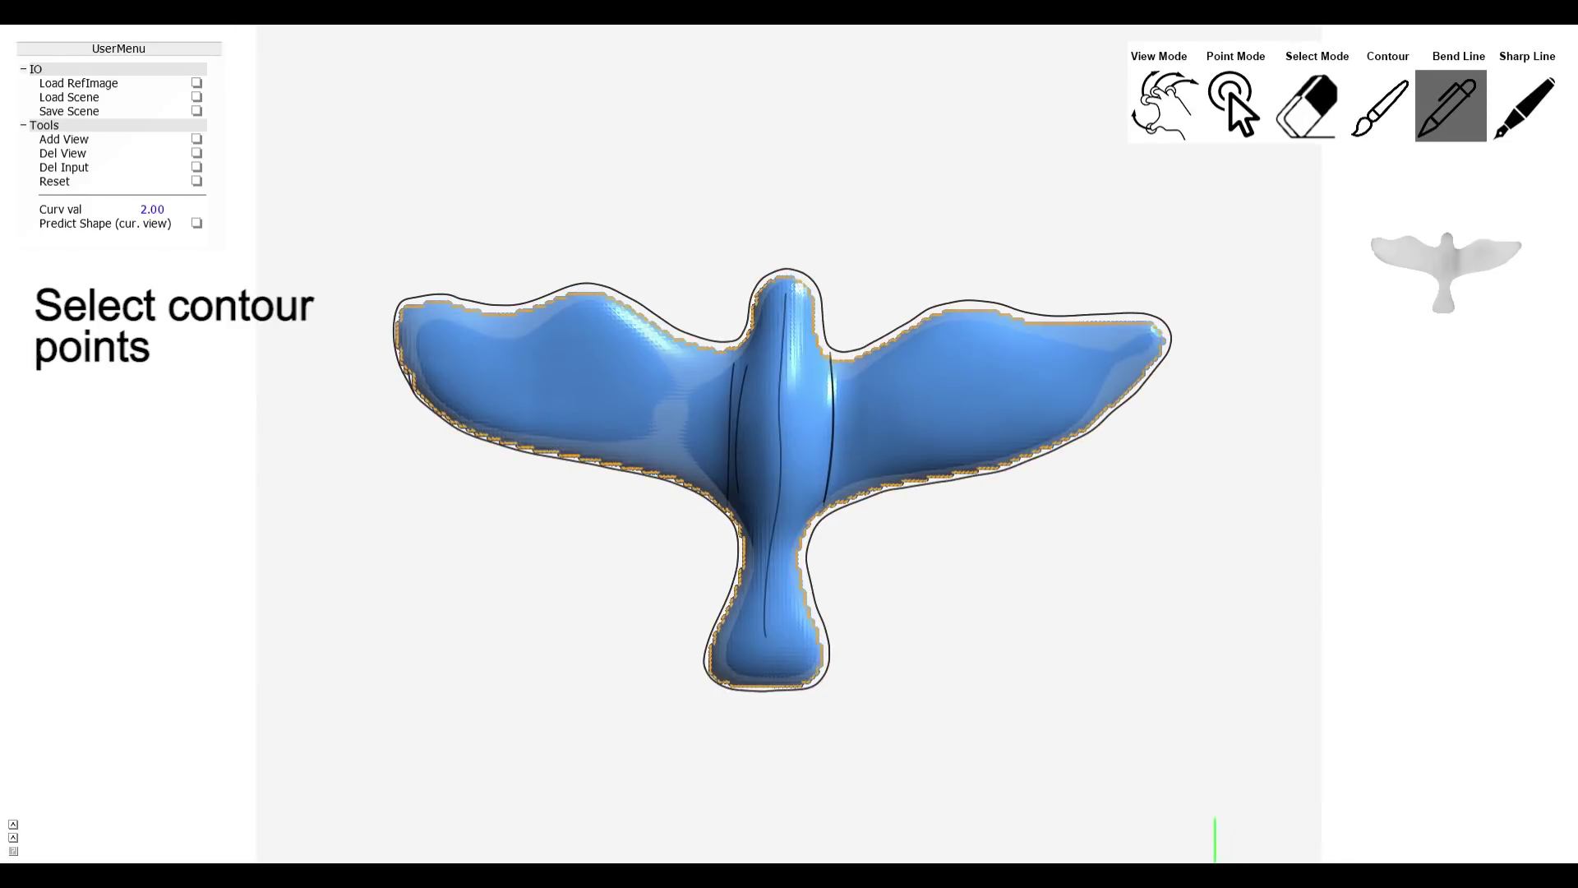
mouse_move(723, 348)
mouse_down()
mouse_move(614, 292)
mouse_move(443, 301)
mouse_move(403, 387)
mouse_move(728, 512)
mouse_move(1081, 429)
mouse_move(1155, 345)
mouse_move(1096, 315)
mouse_move(958, 304)
mouse_move(847, 353)
mouse_up()
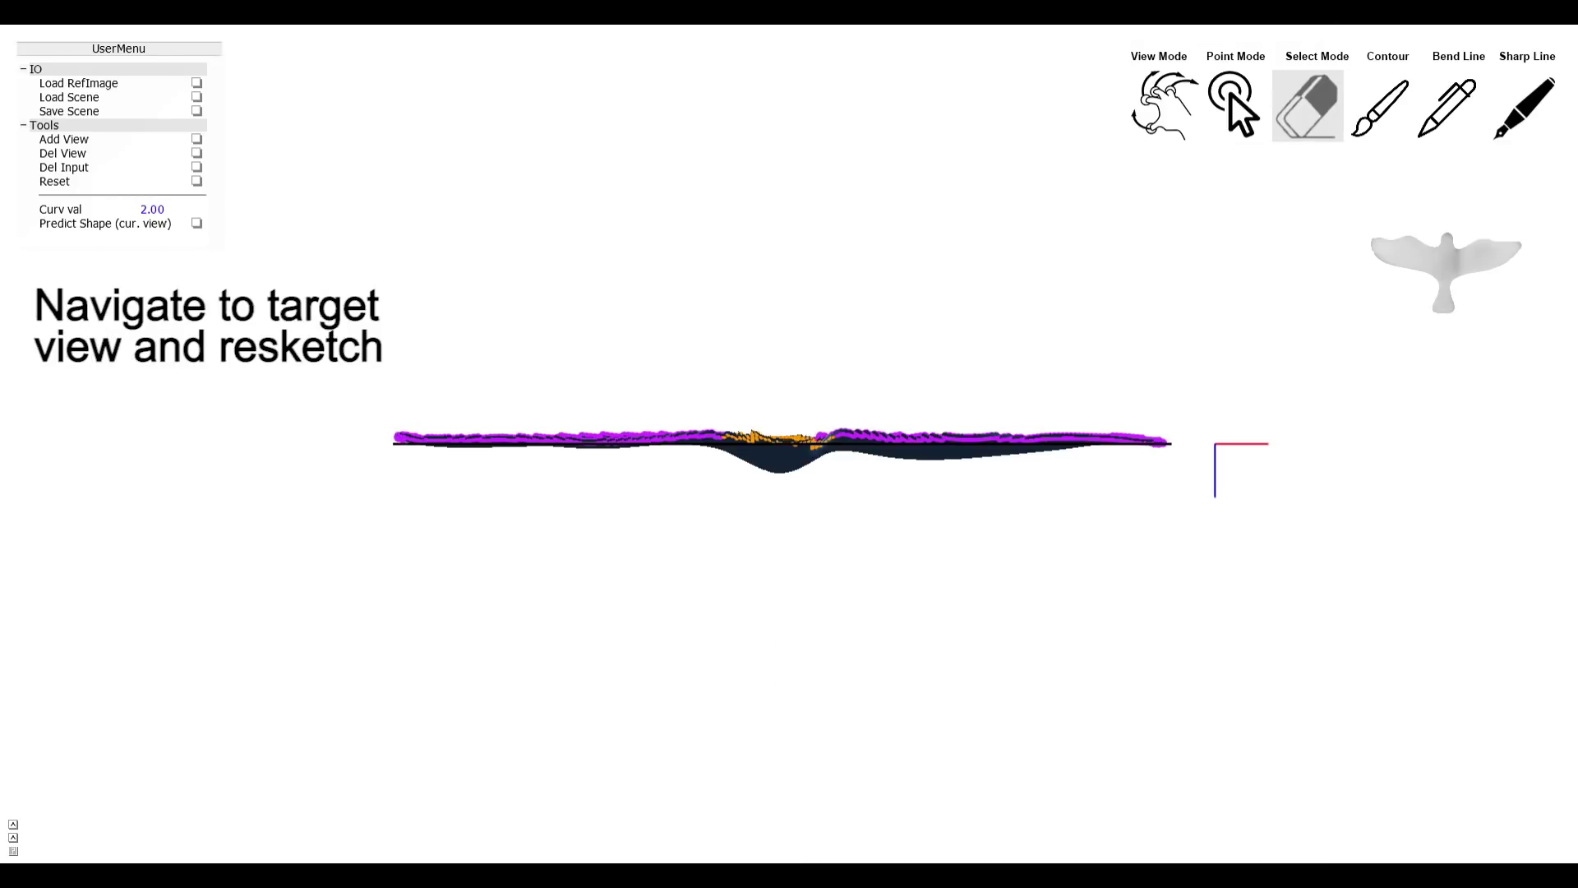
key(v)
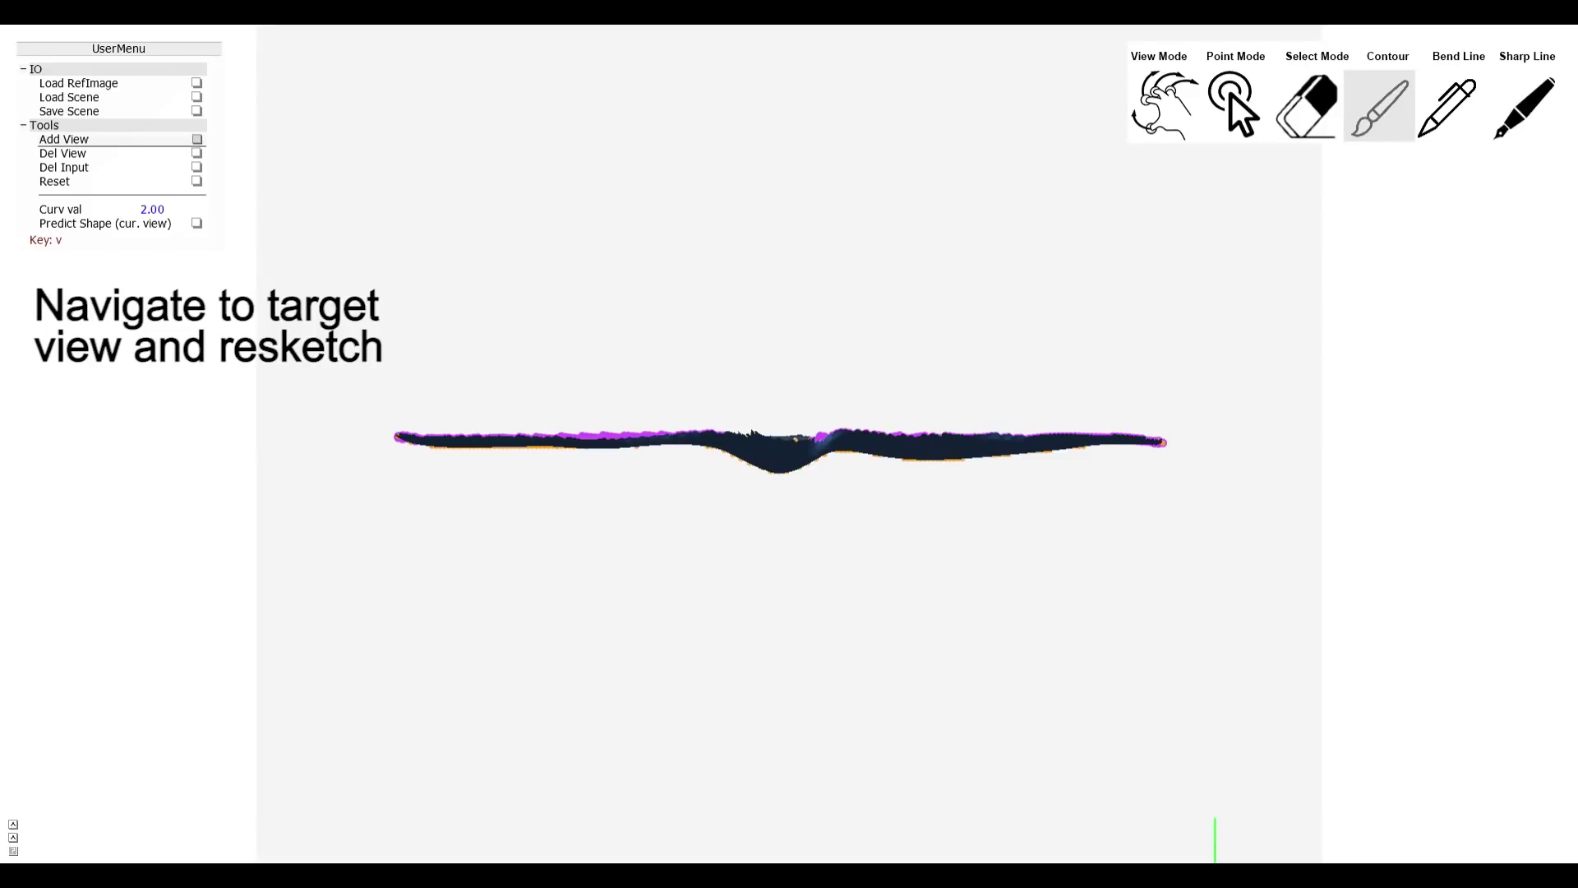
mouse_move(362, 313)
mouse_down()
mouse_move(503, 323)
mouse_move(654, 371)
mouse_move(750, 432)
mouse_move(855, 413)
mouse_move(1000, 332)
mouse_move(1183, 287)
mouse_up()
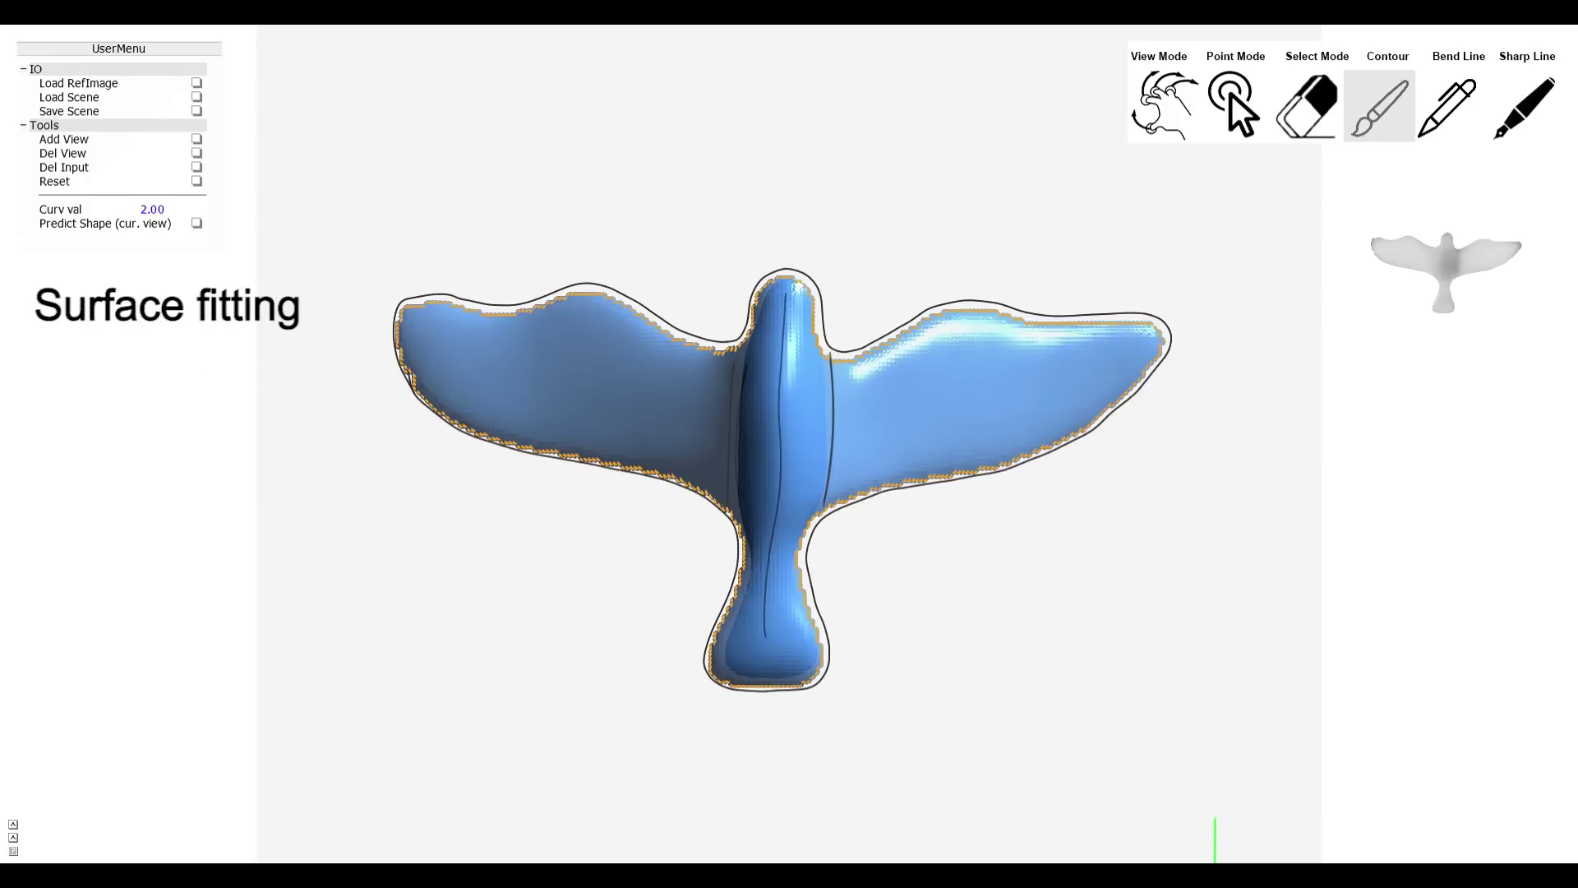
Turn the bird to its back side and add a view there to generate the back surface from the copied contour
middle_drag(789, 443, 1020, 452)
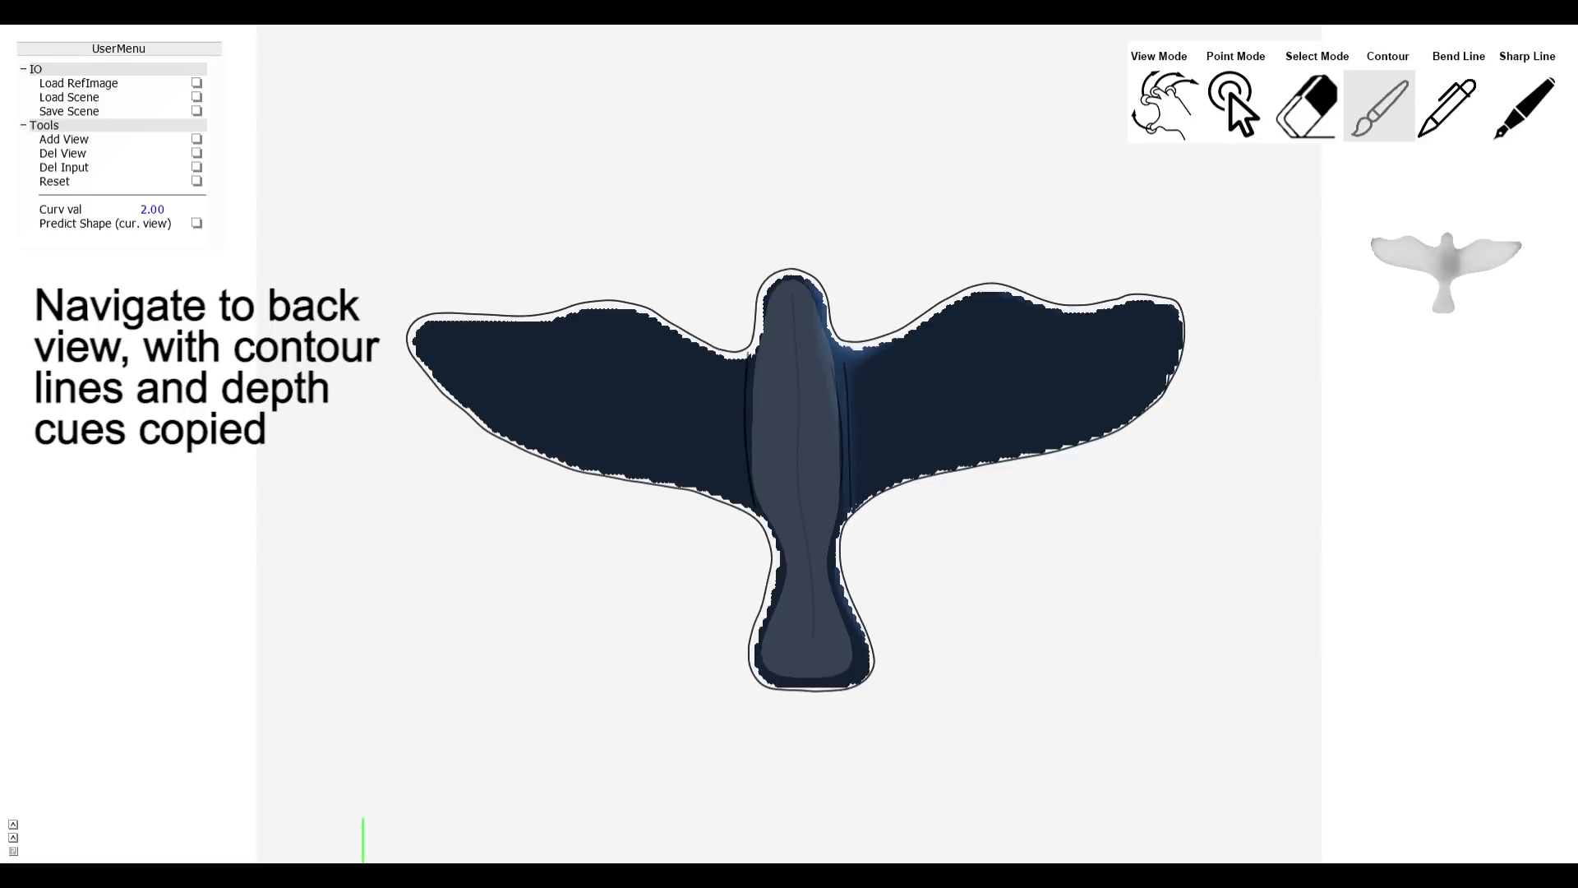
click(197, 139)
middle_drag(789, 444, 905, 460)
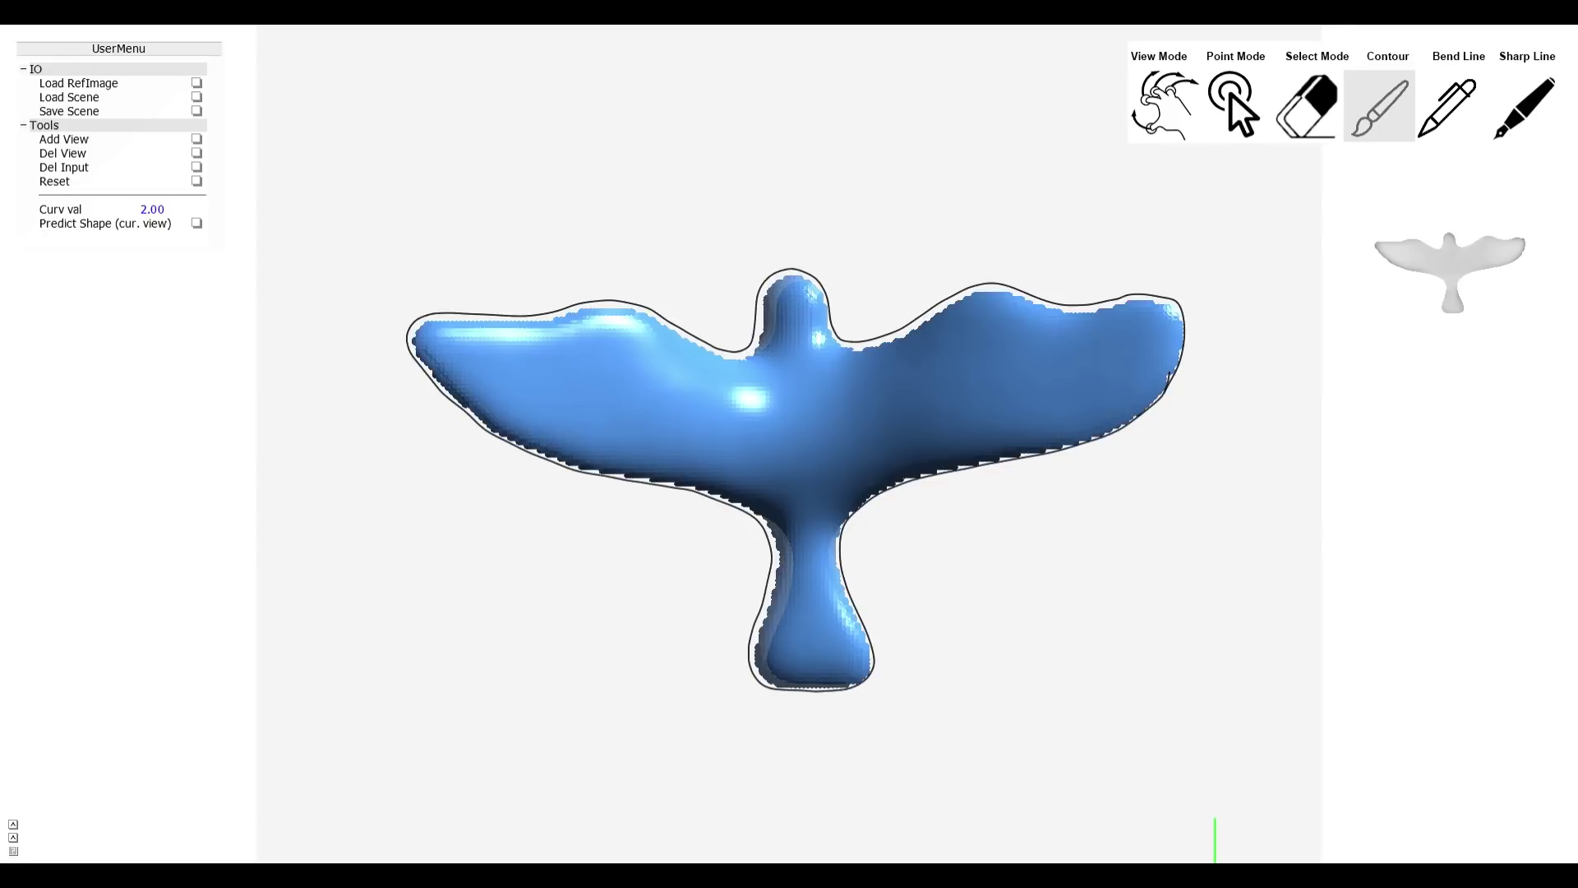
Draw repeated bend lines where both wings join the body on the back surface, and show front and back surfaces together from an oblique side angle
click(1451, 106)
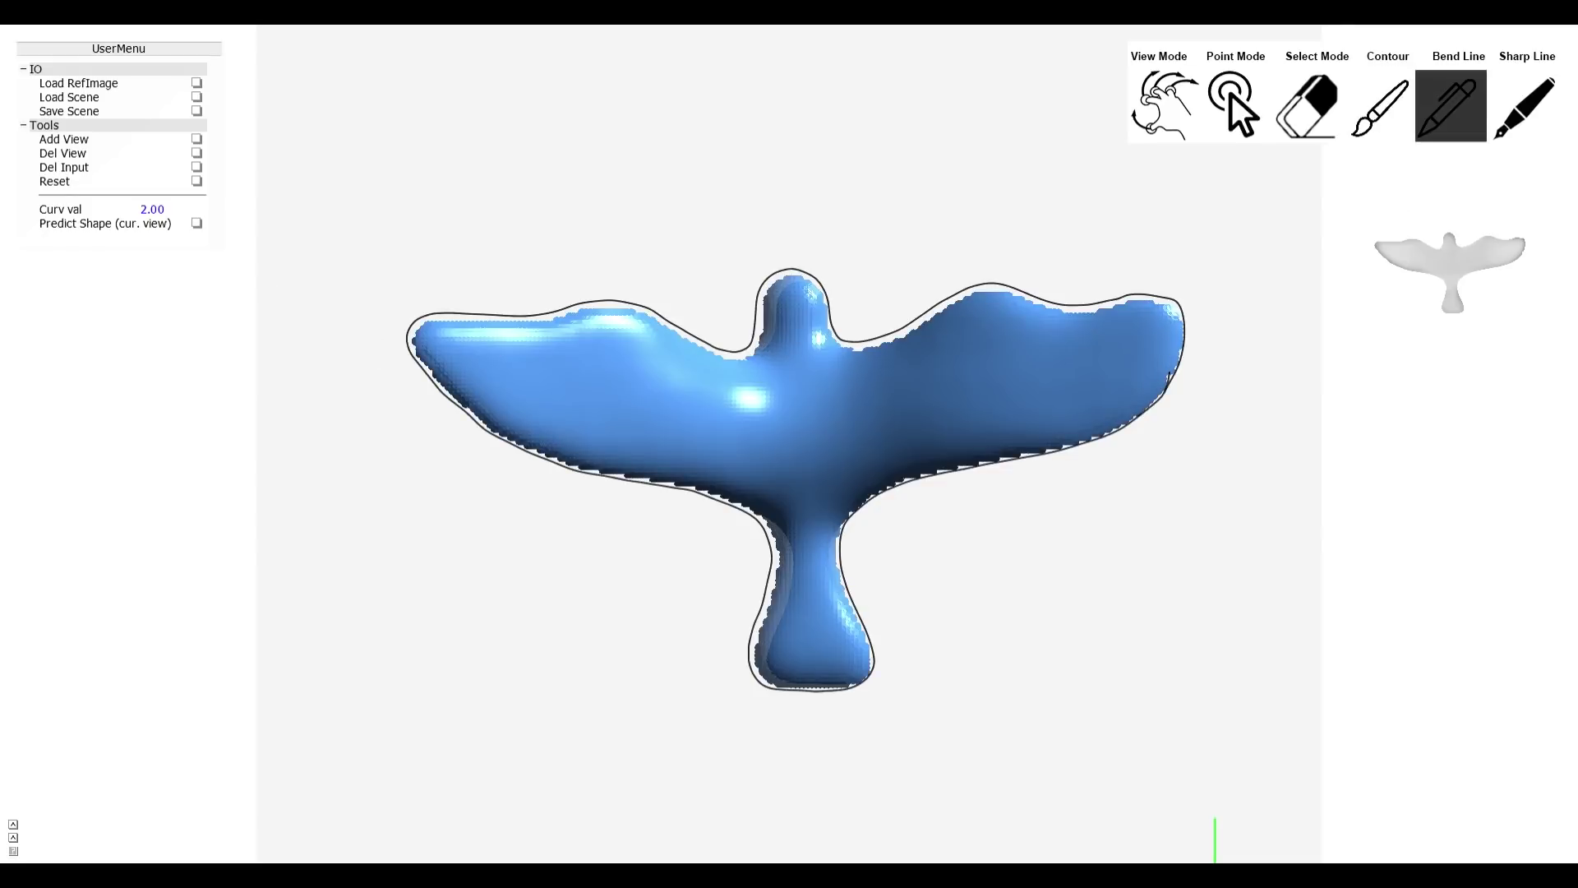
drag(756, 362, 759, 503)
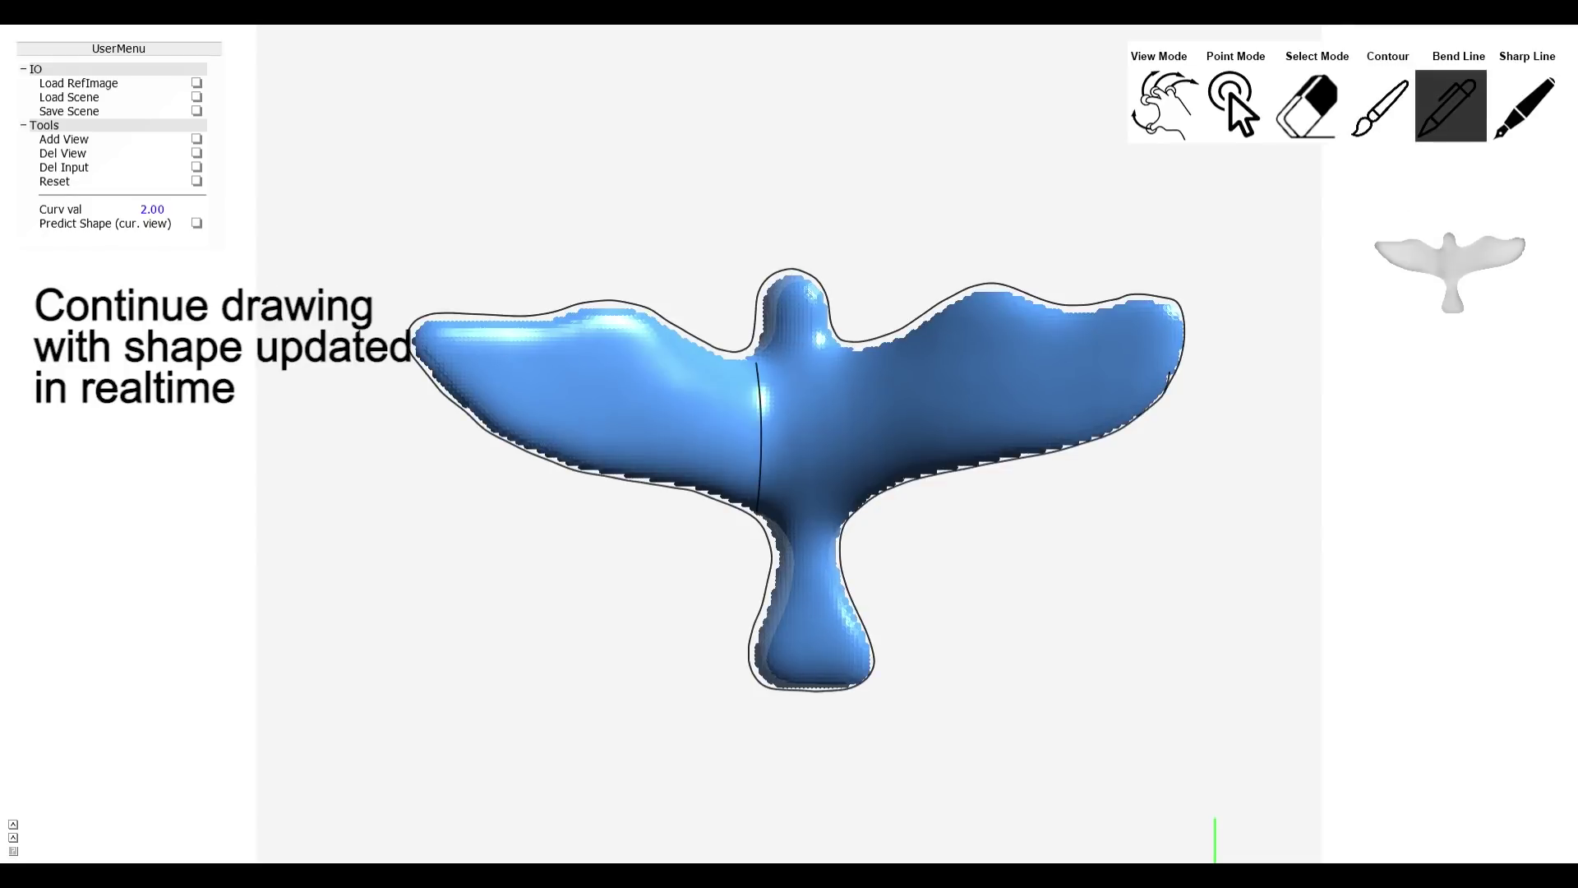
drag(839, 351, 846, 511)
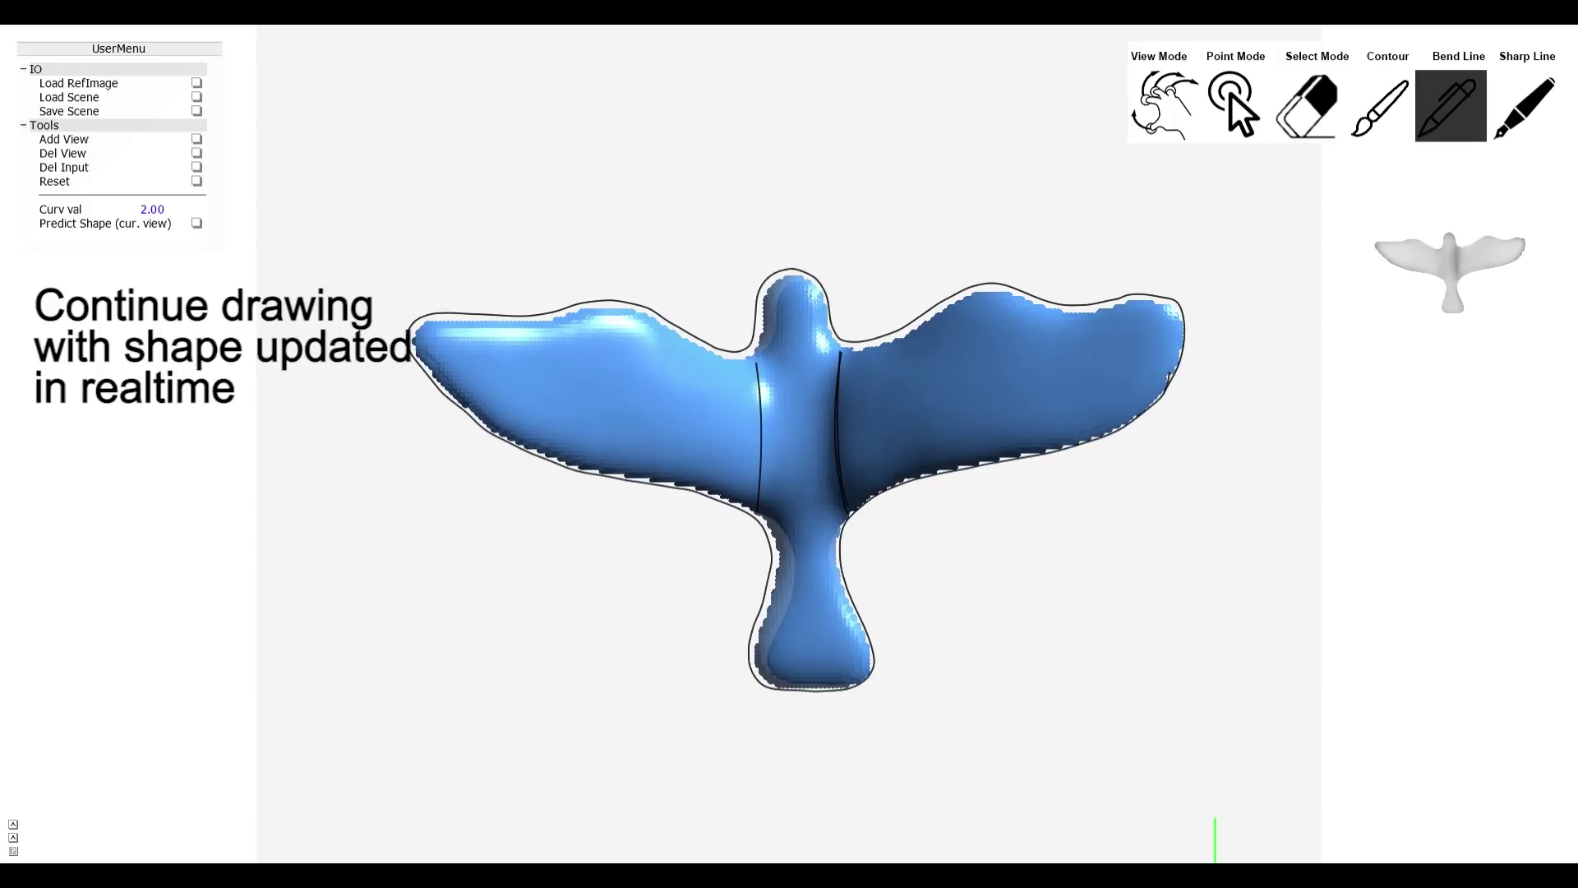
drag(764, 357, 770, 511)
drag(763, 376, 767, 511)
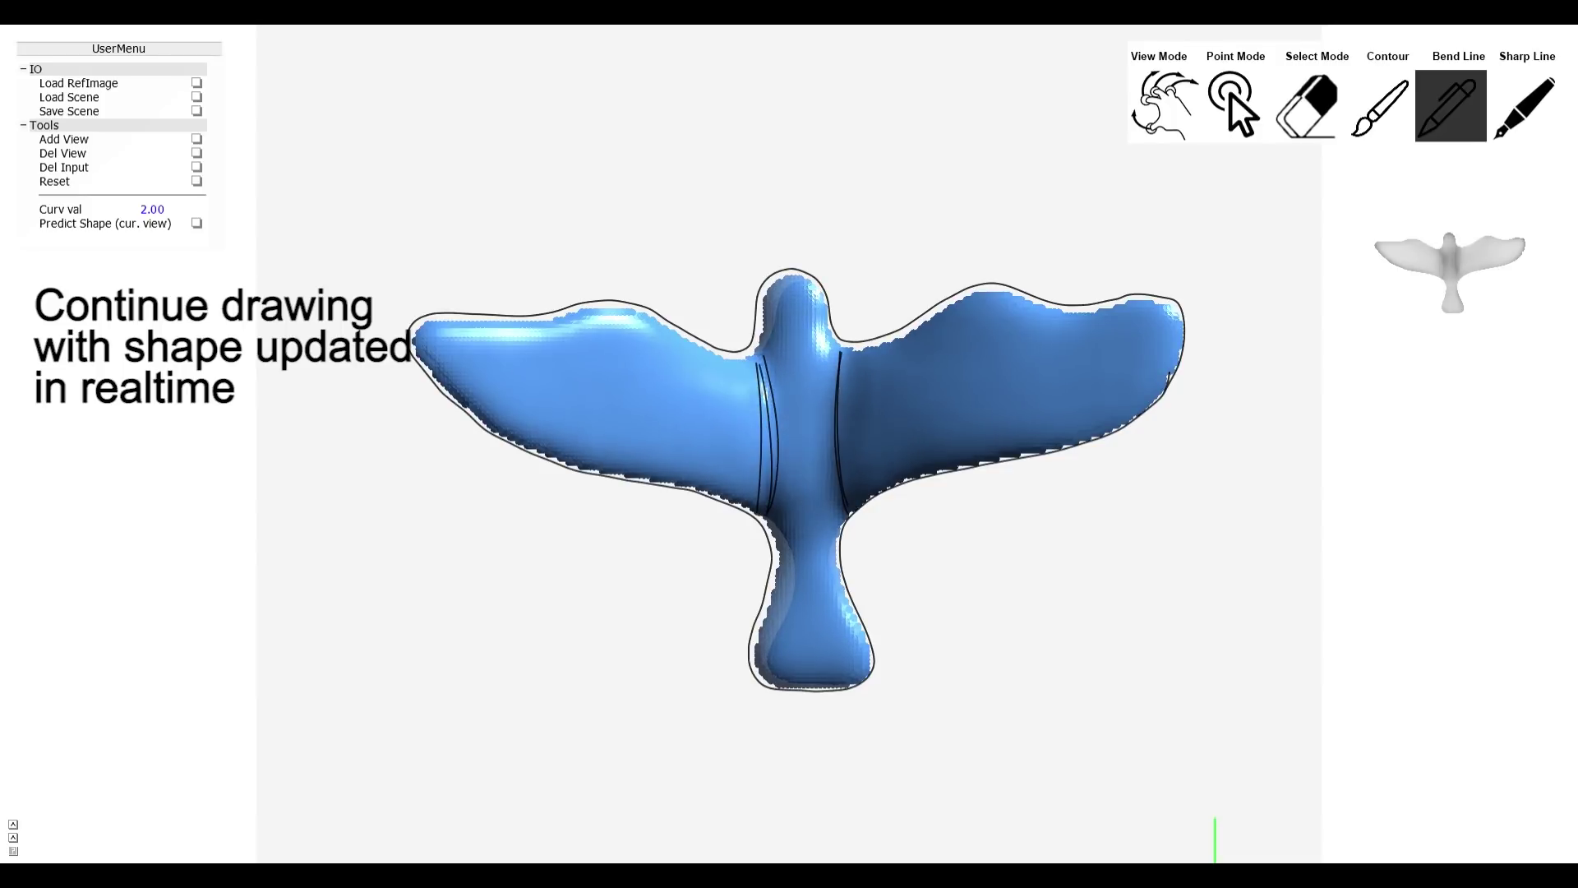
drag(766, 360, 770, 504)
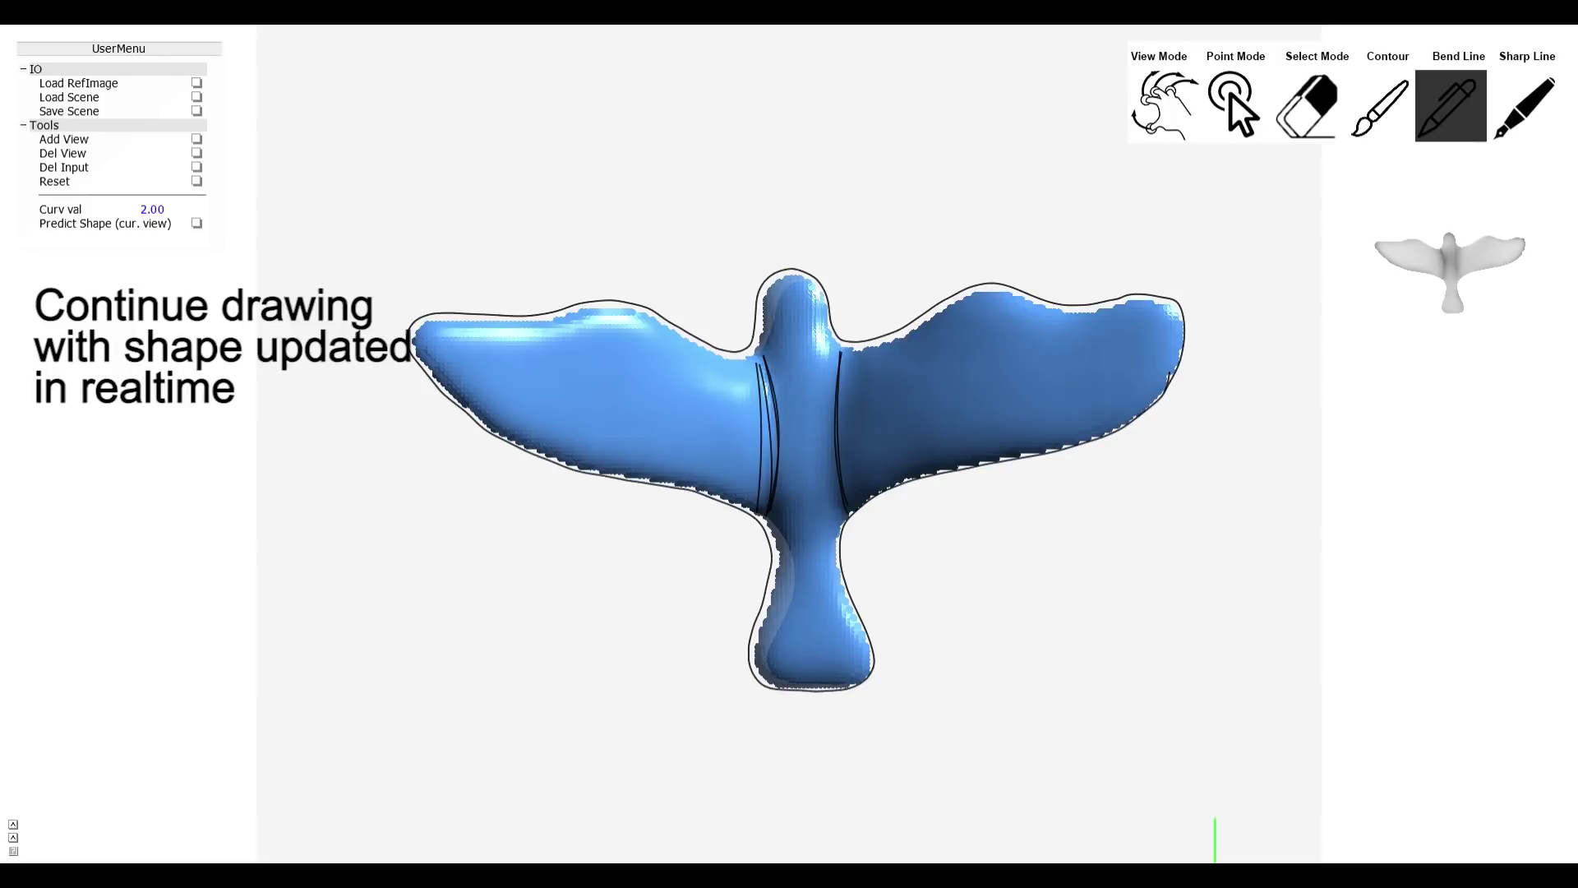
drag(843, 351, 851, 500)
mouse_move(789, 494)
middle_down()
mouse_move(946, 411)
mouse_move(1110, 378)
mouse_move(1093, 362)
mouse_move(986, 370)
mouse_move(945, 411)
mouse_move(1086, 374)
middle_up()
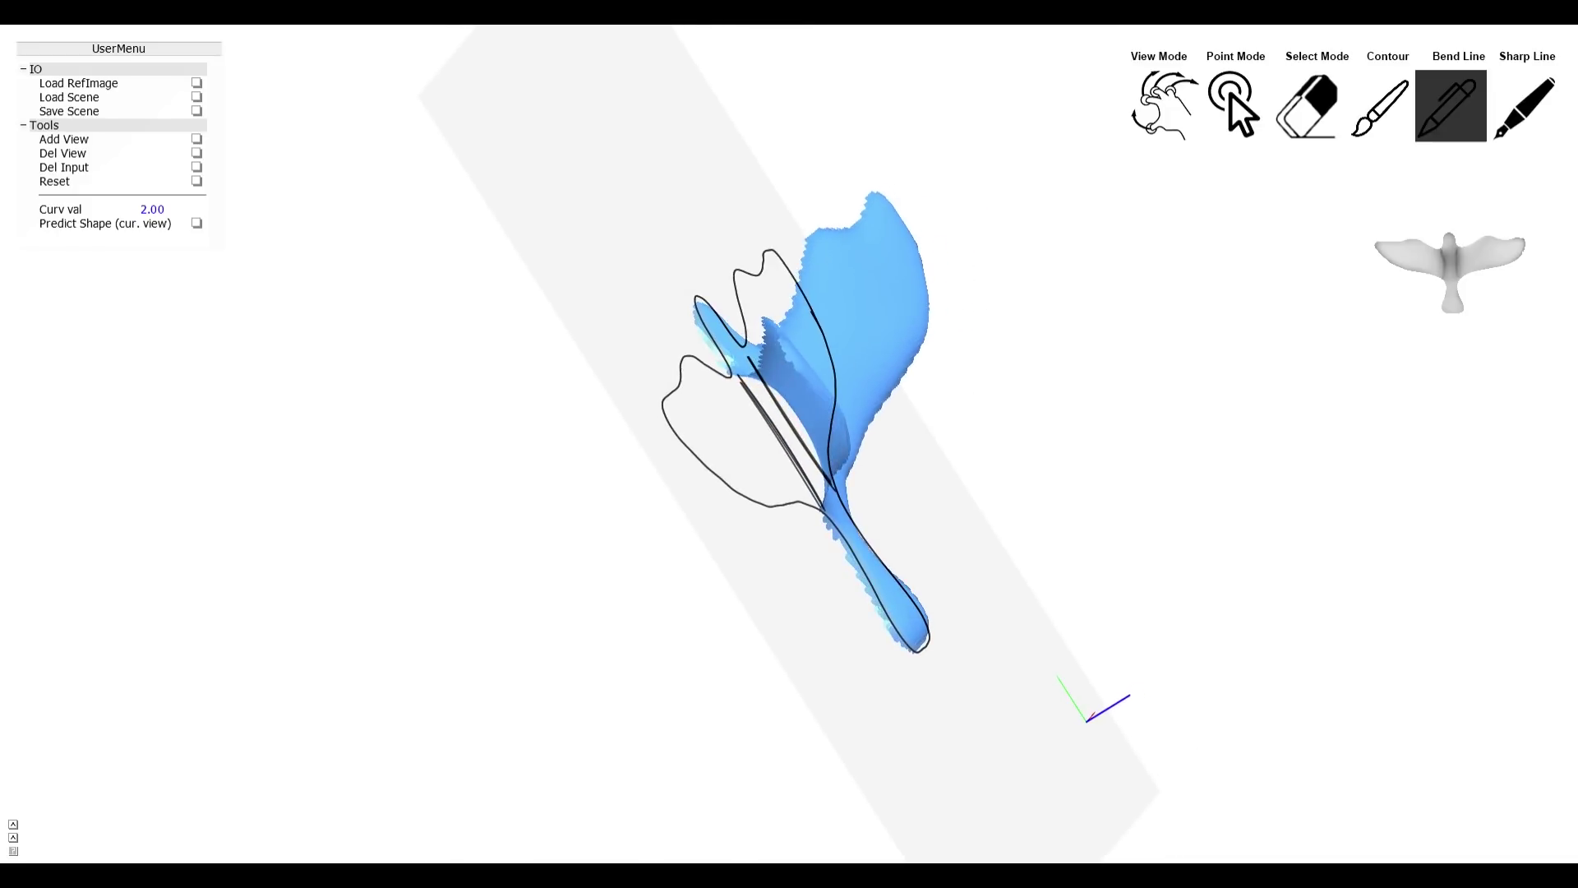
key(h)
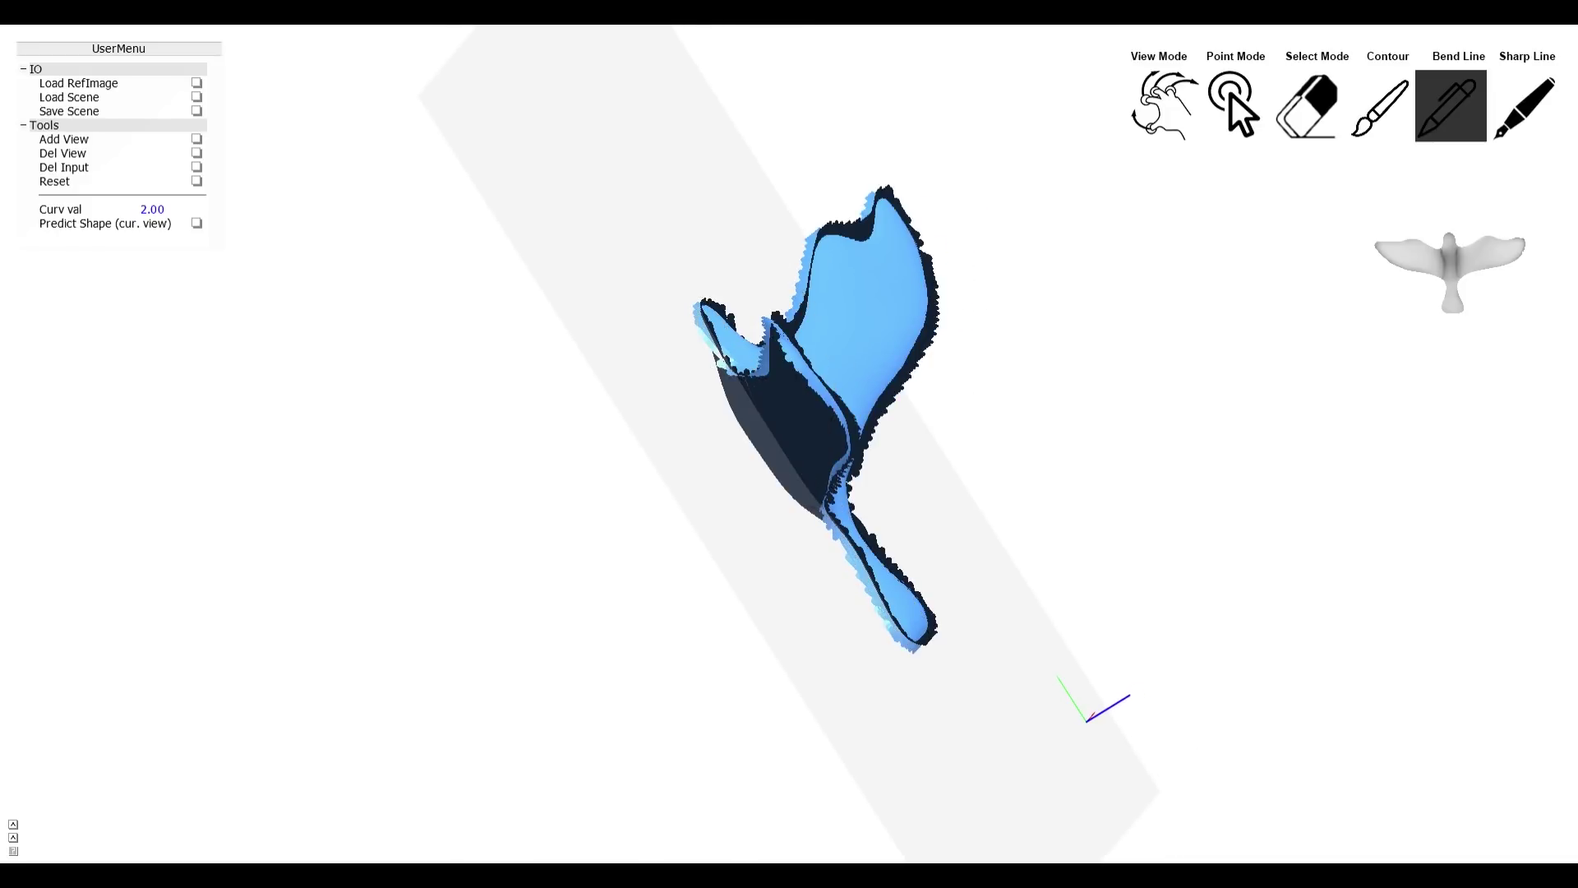